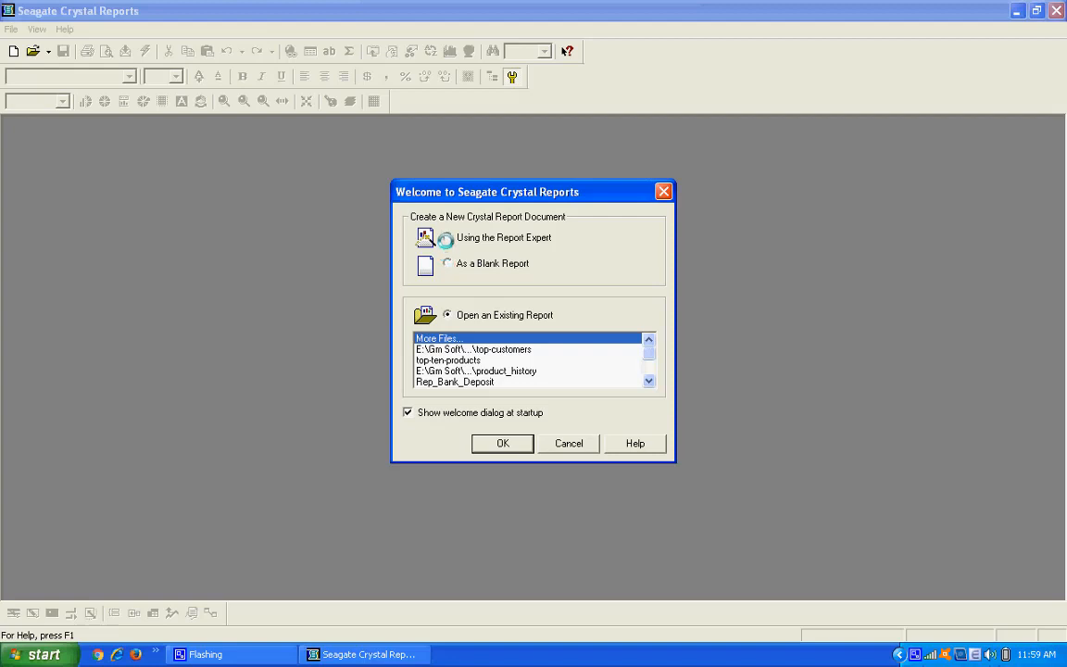
# - Start a new report using the Report Expert with the Standard expert
pyautogui.click(445, 239)
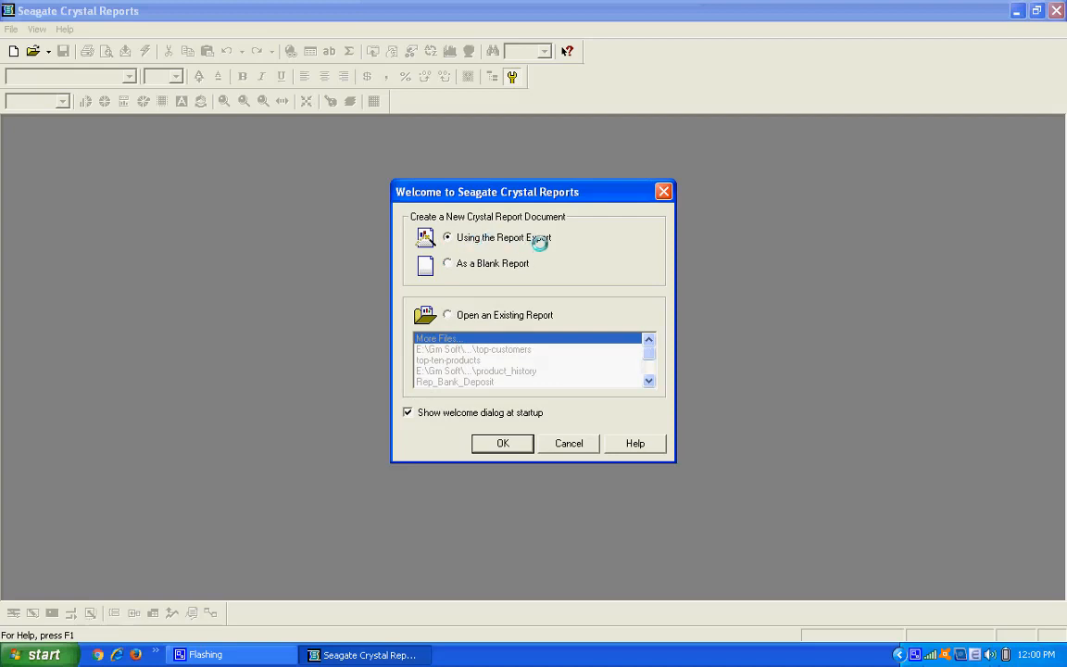
pyautogui.click(505, 443)
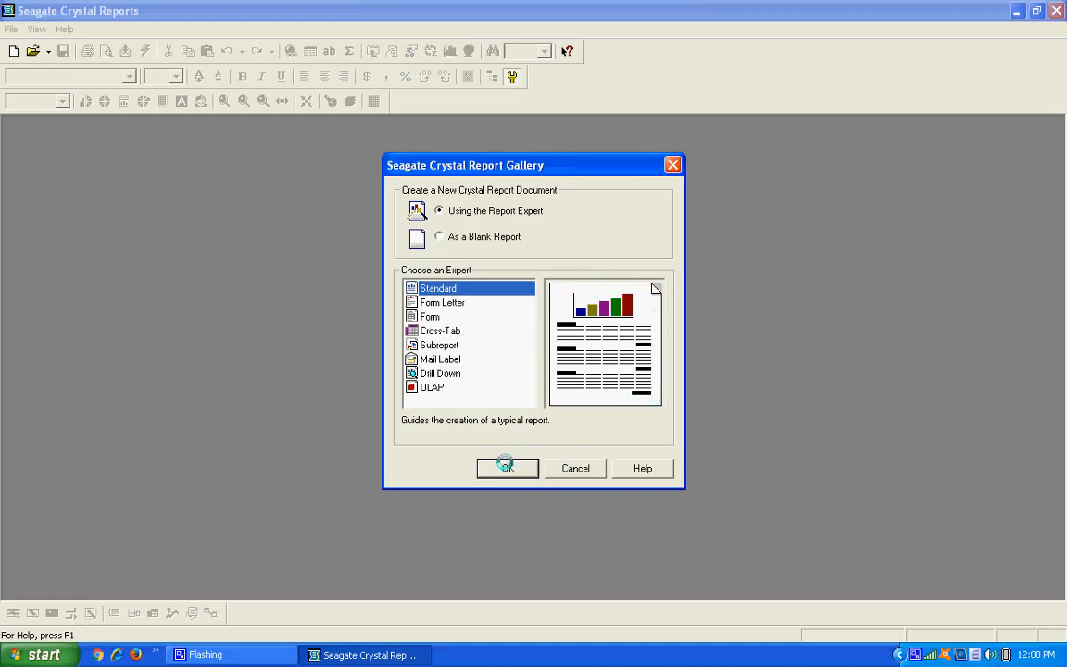
pyautogui.click(506, 466)
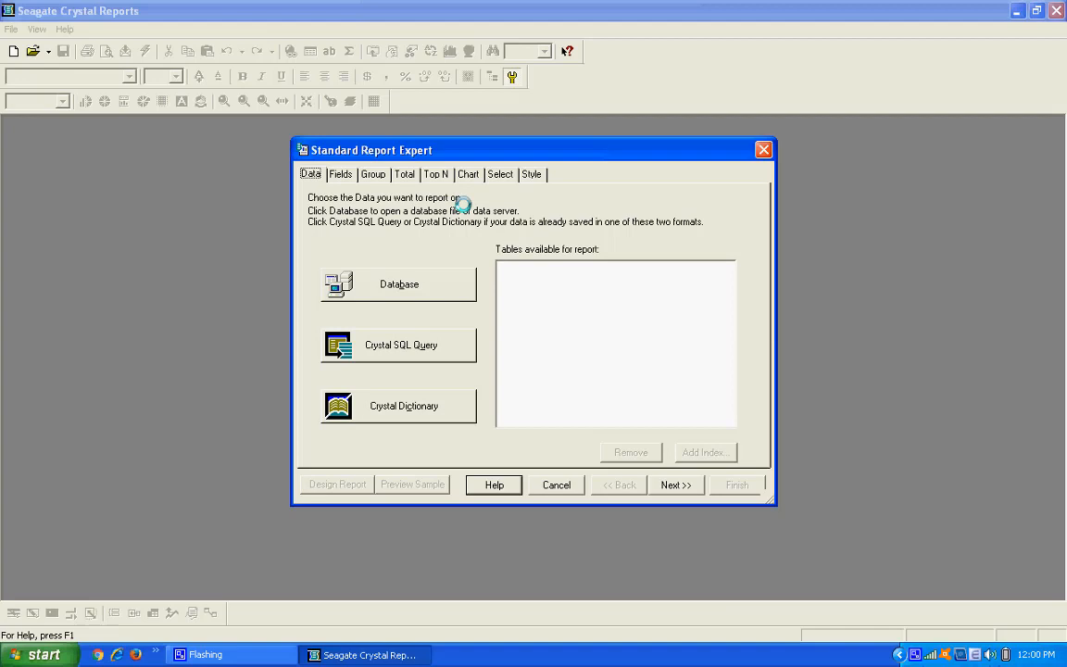
# - Load the tajclient database file from the Taj_Client_1 folder as the report's data source
pyautogui.click(405, 289)
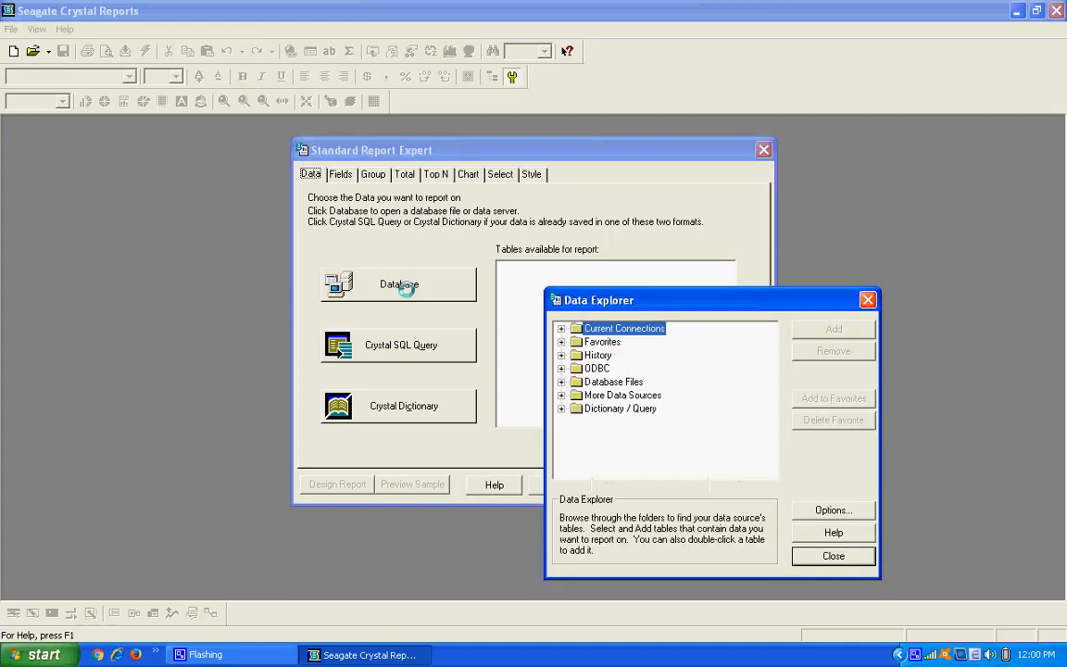
pyautogui.moveTo(554, 250); pyautogui.dragTo(476, 192)
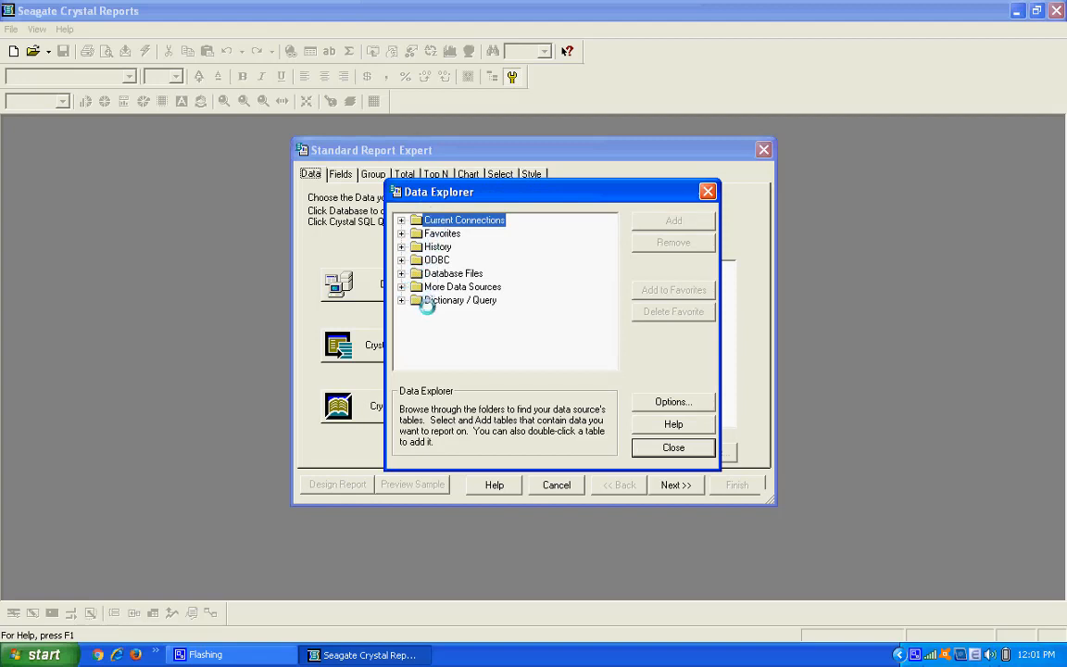
pyautogui.click(402, 274)
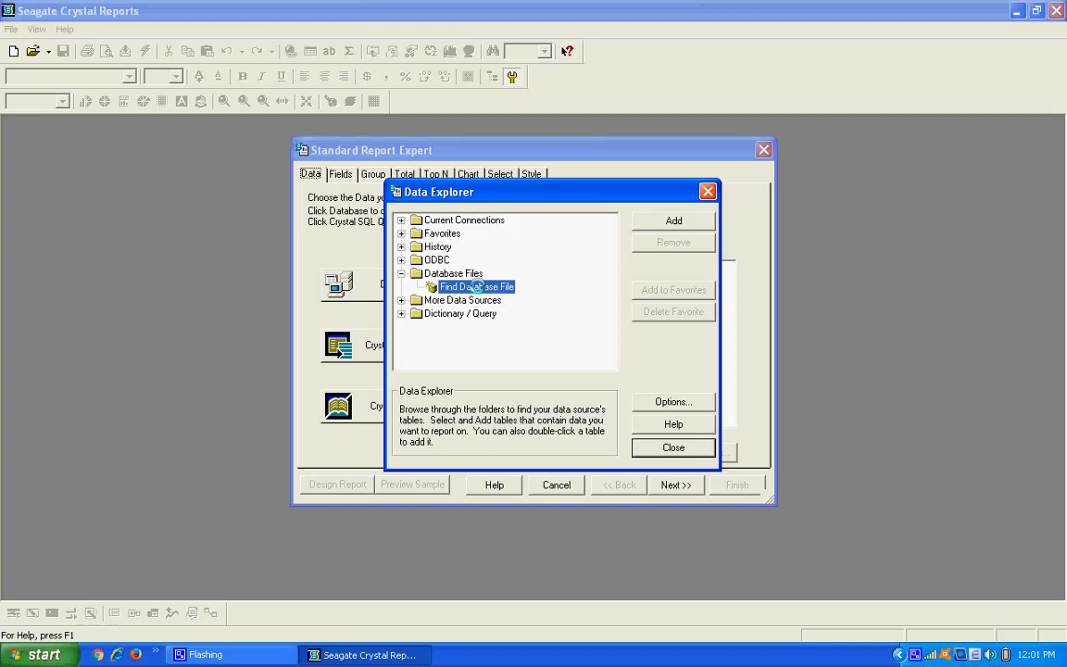
pyautogui.doubleClick(474, 287)
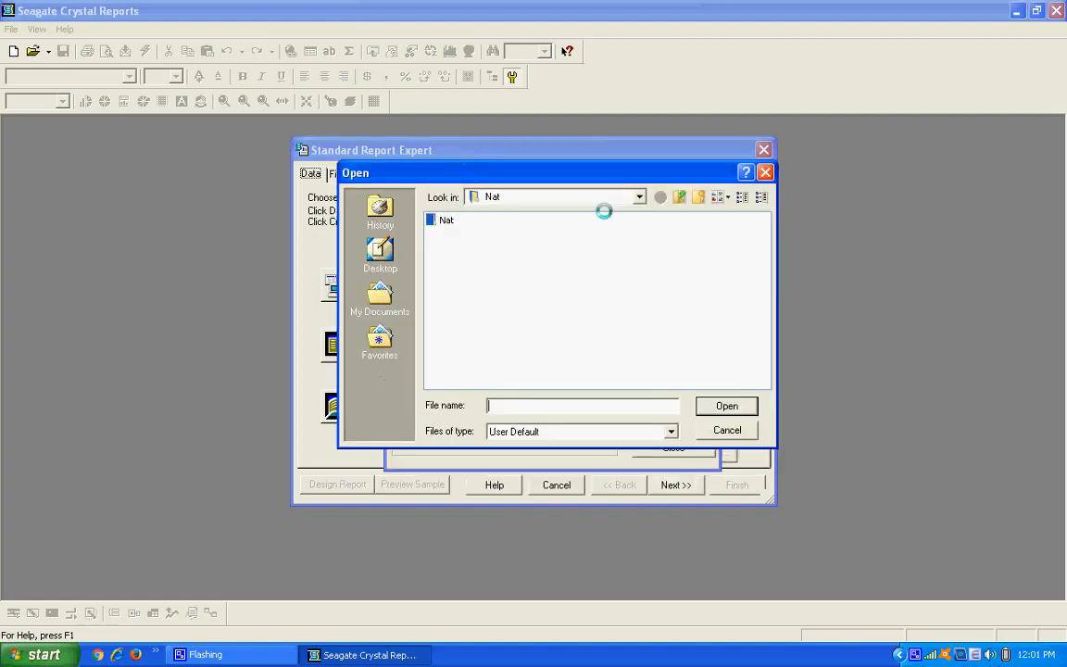
pyautogui.click(638, 197)
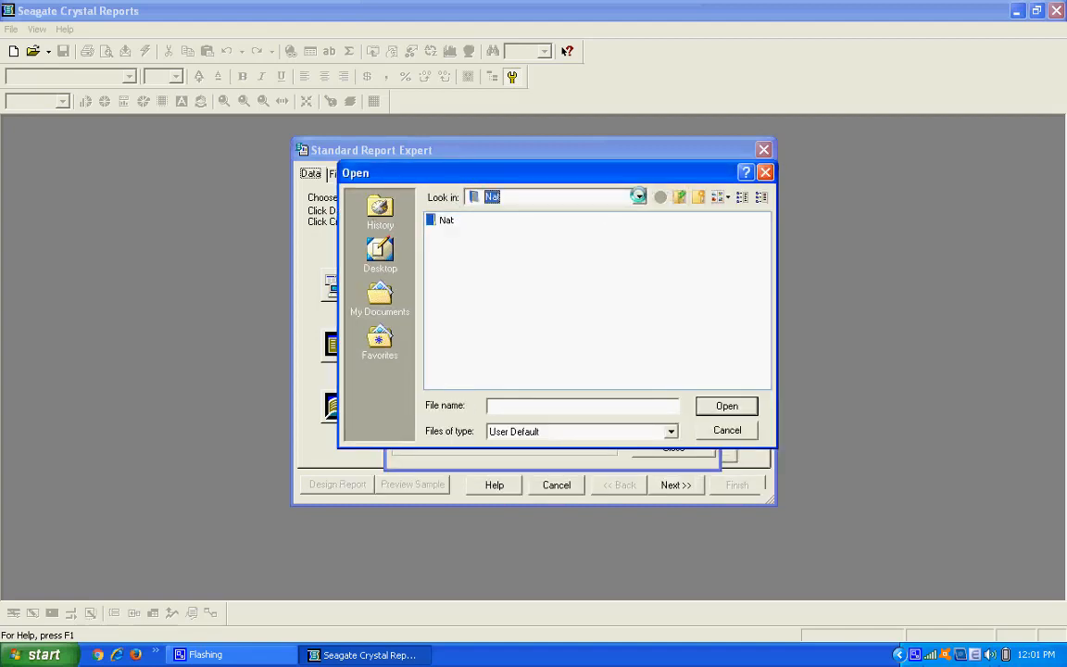
pyautogui.click(638, 196)
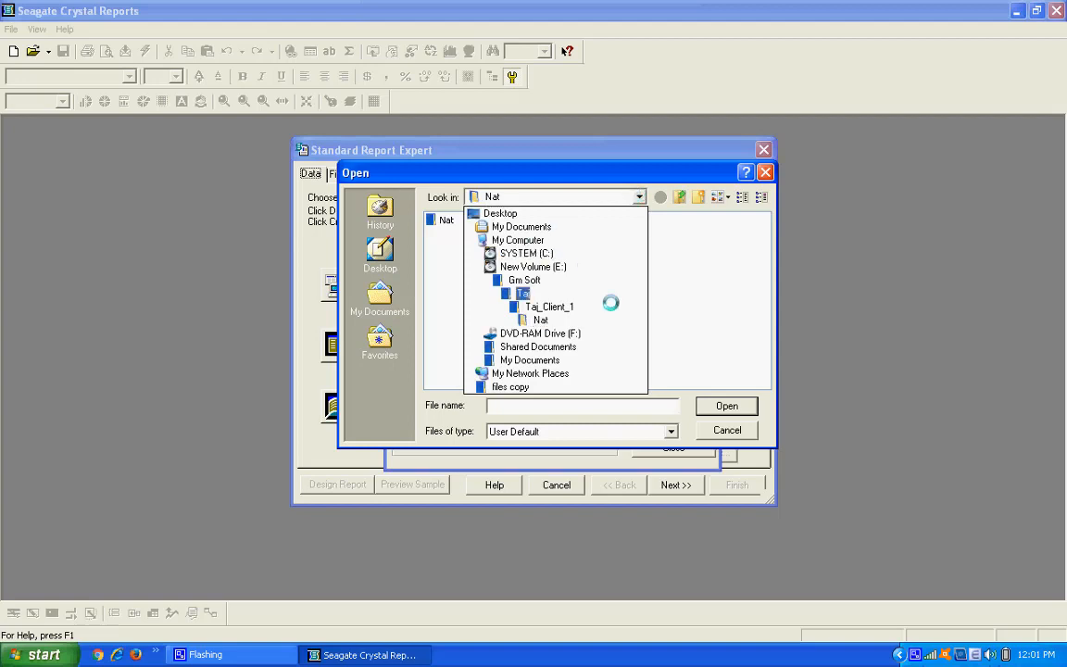
pyautogui.click(549, 307)
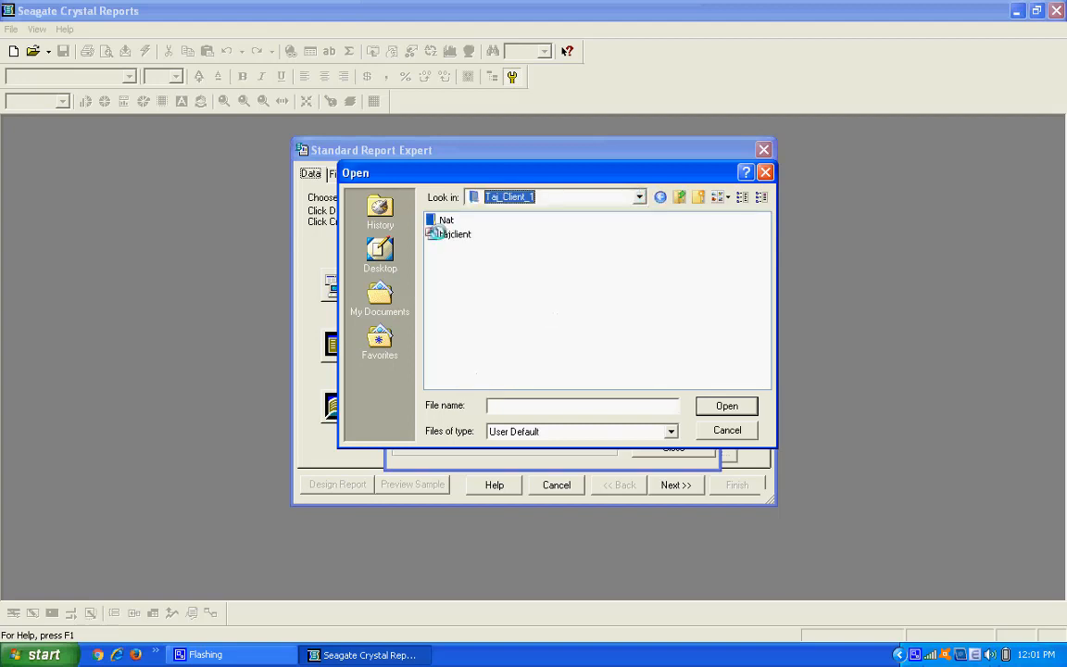
pyautogui.doubleClick(453, 233)
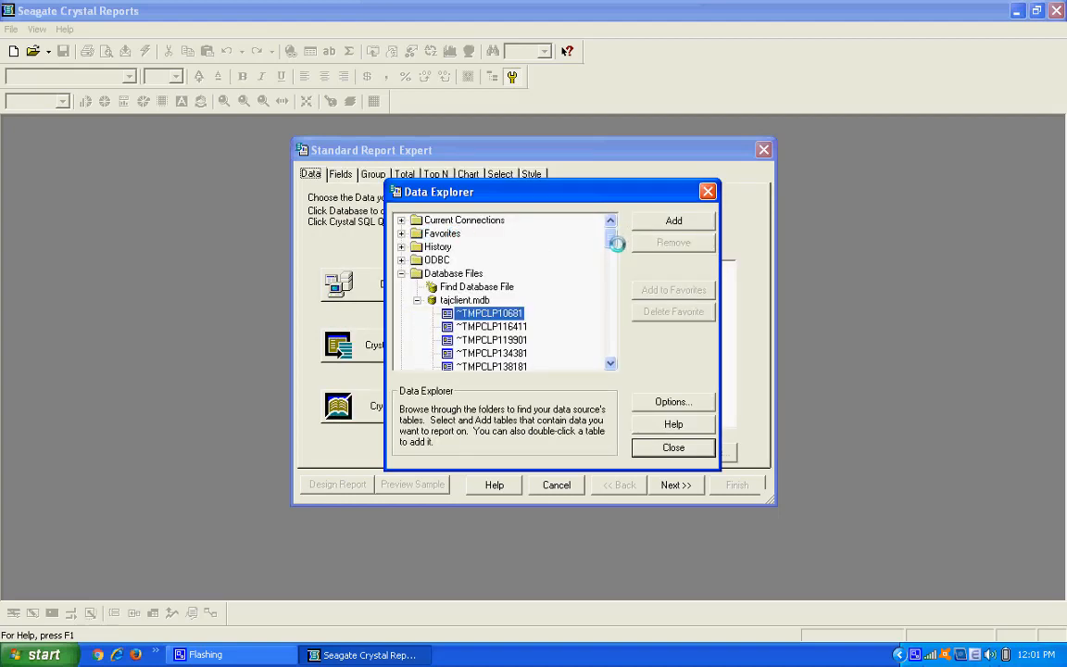
# - Add the Group_Master table from tajclient.mdb to the report and close the Data Explorer
pyautogui.moveTo(567, 198); pyautogui.dragTo(561, 164)
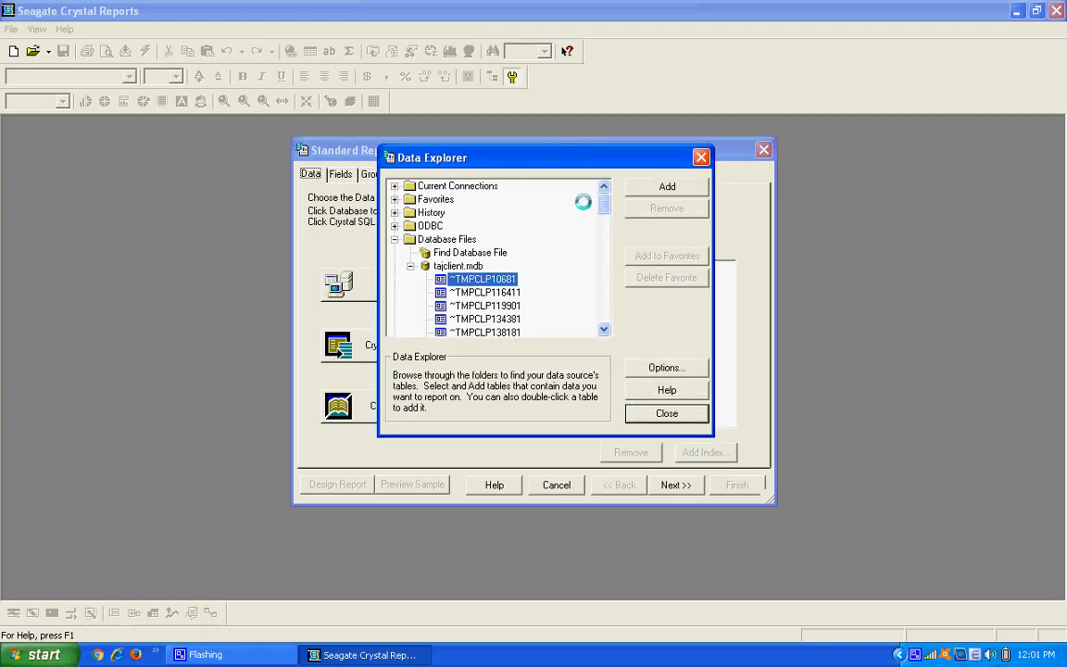
pyautogui.moveTo(603, 203); pyautogui.dragTo(605, 244)
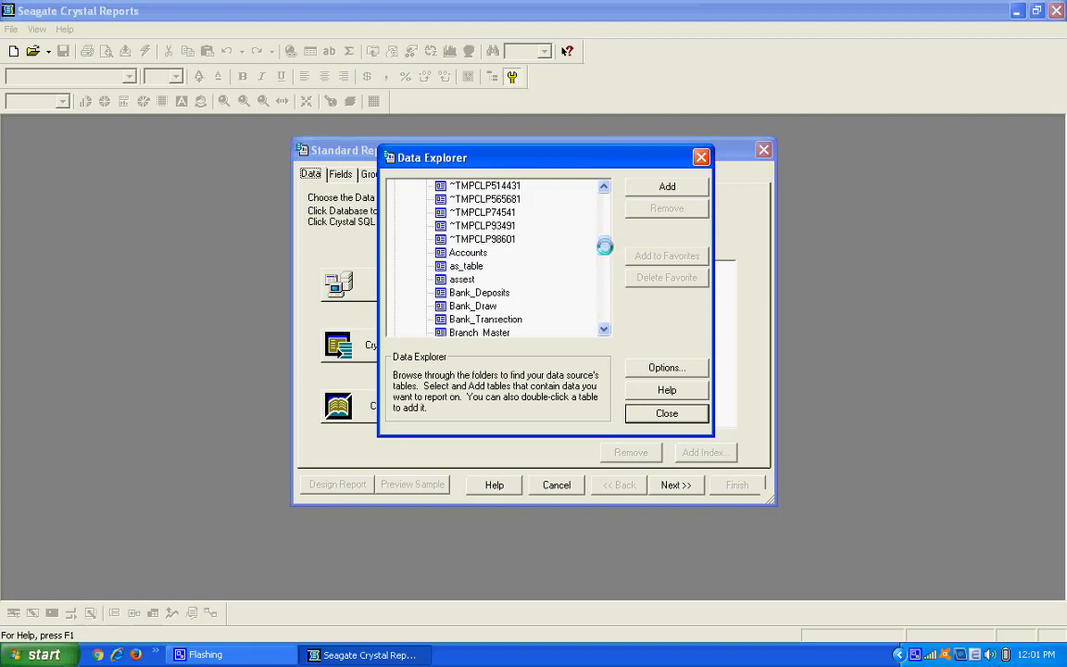
pyautogui.moveTo(604, 247); pyautogui.dragTo(603, 258)
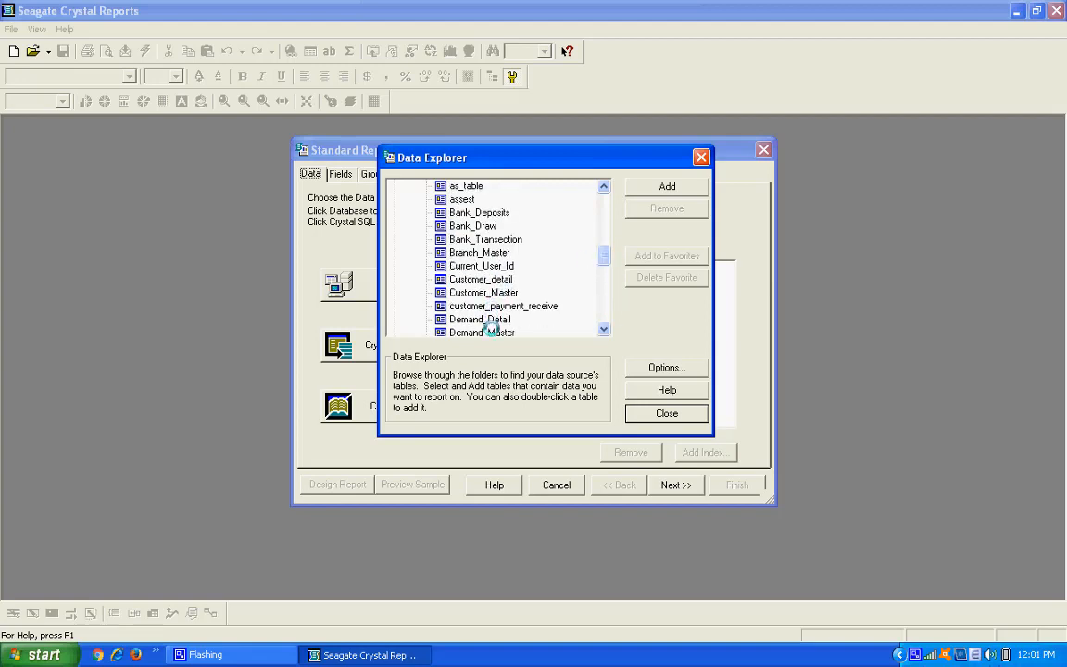
pyautogui.scroll(-1, 600, 260)
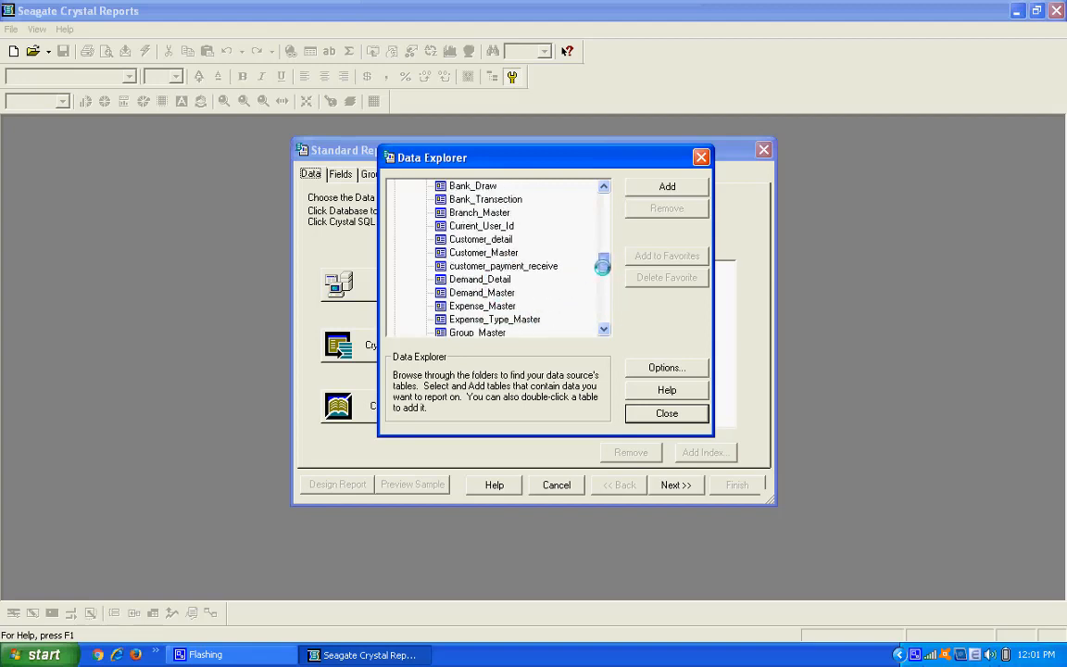
pyautogui.moveTo(602, 267)
pyautogui.mouseDown()
pyautogui.moveTo(600, 321)
pyautogui.moveTo(598, 290)
pyautogui.mouseUp()
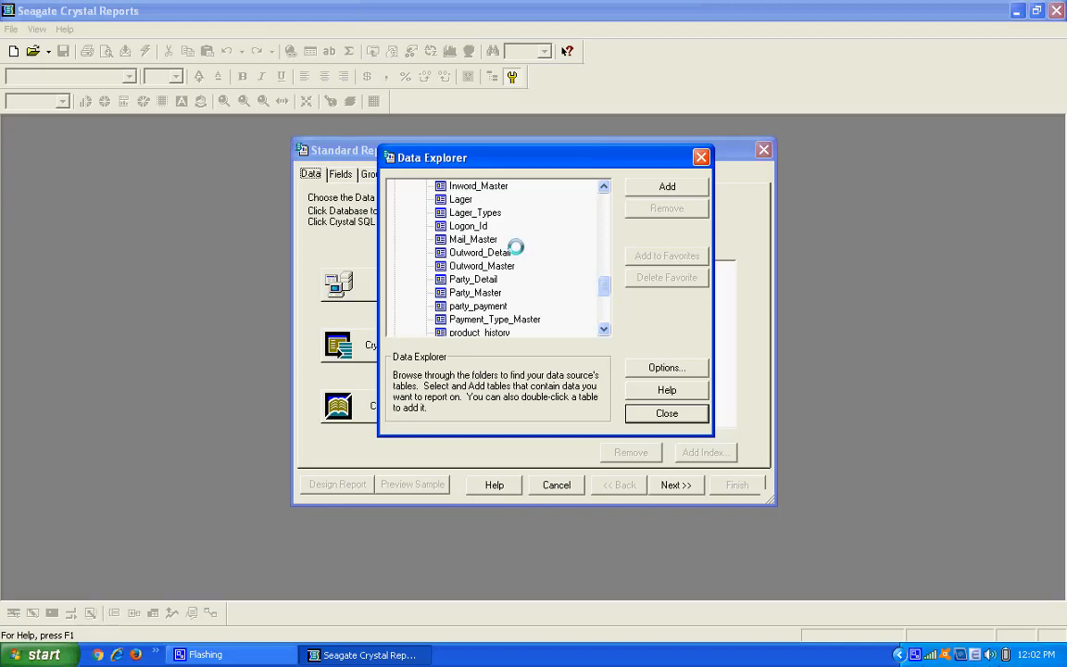
pyautogui.scroll(2, 515, 247)
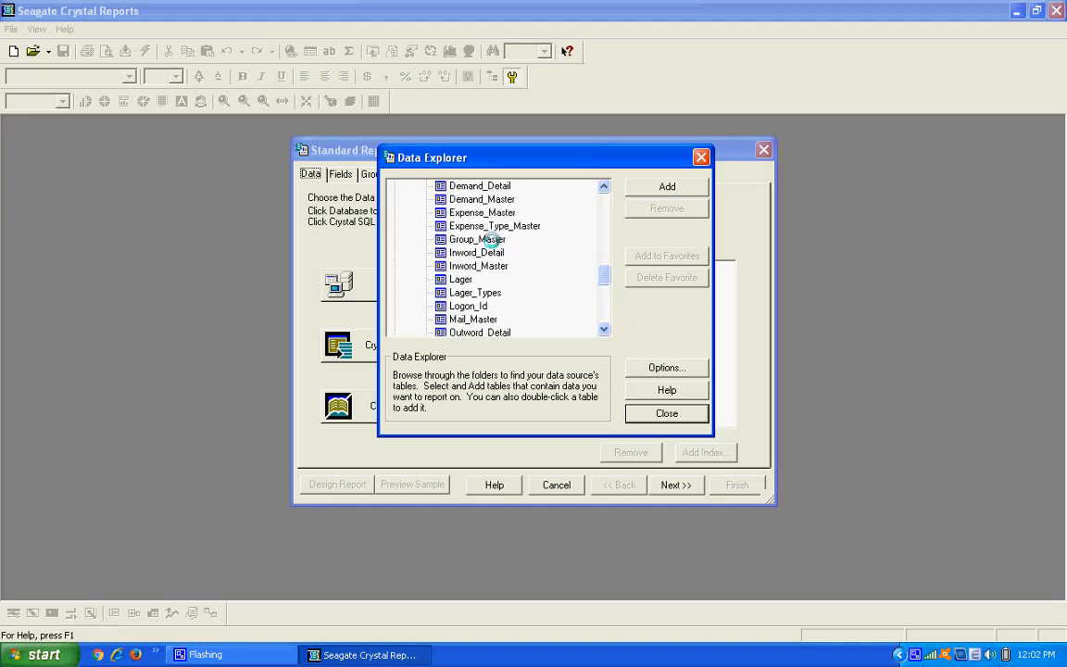
pyautogui.click(477, 239)
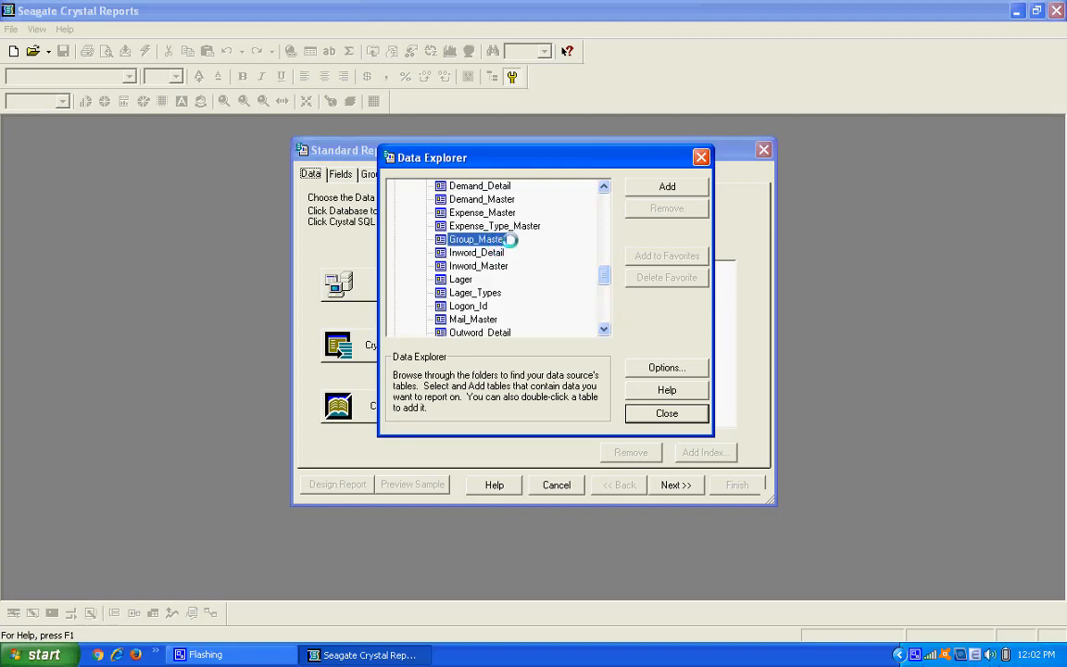
pyautogui.click(667, 186)
pyautogui.moveTo(624, 154); pyautogui.dragTo(960, 287)
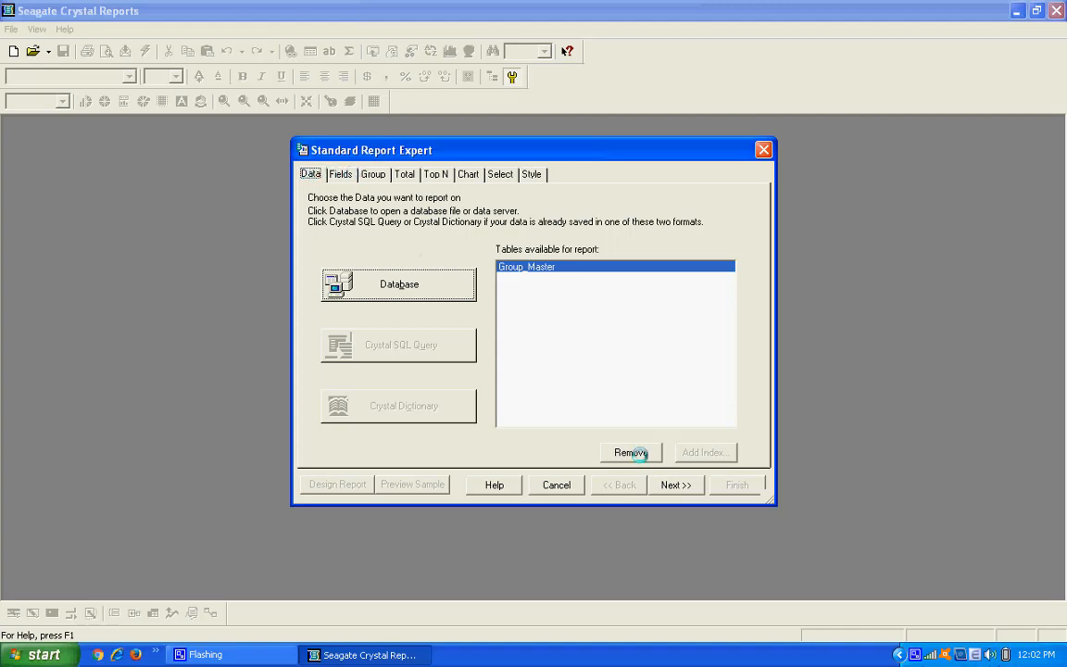
# - Add the Group_Id, group_name and other fields of Group_Master to the fields to display
pyautogui.click(669, 486)
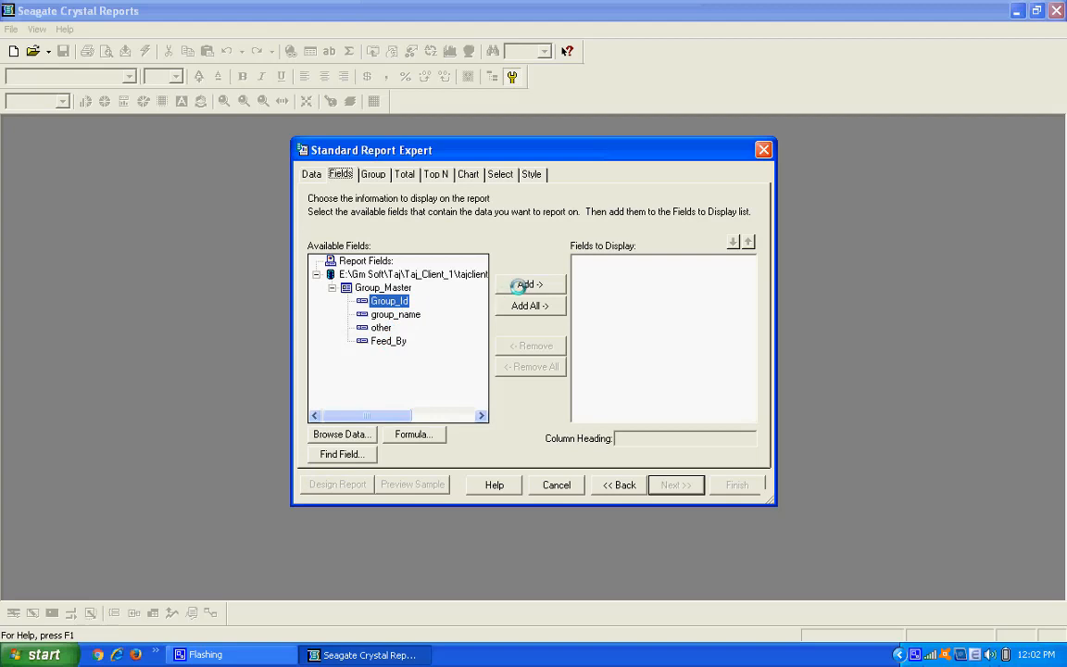
pyautogui.click(519, 285)
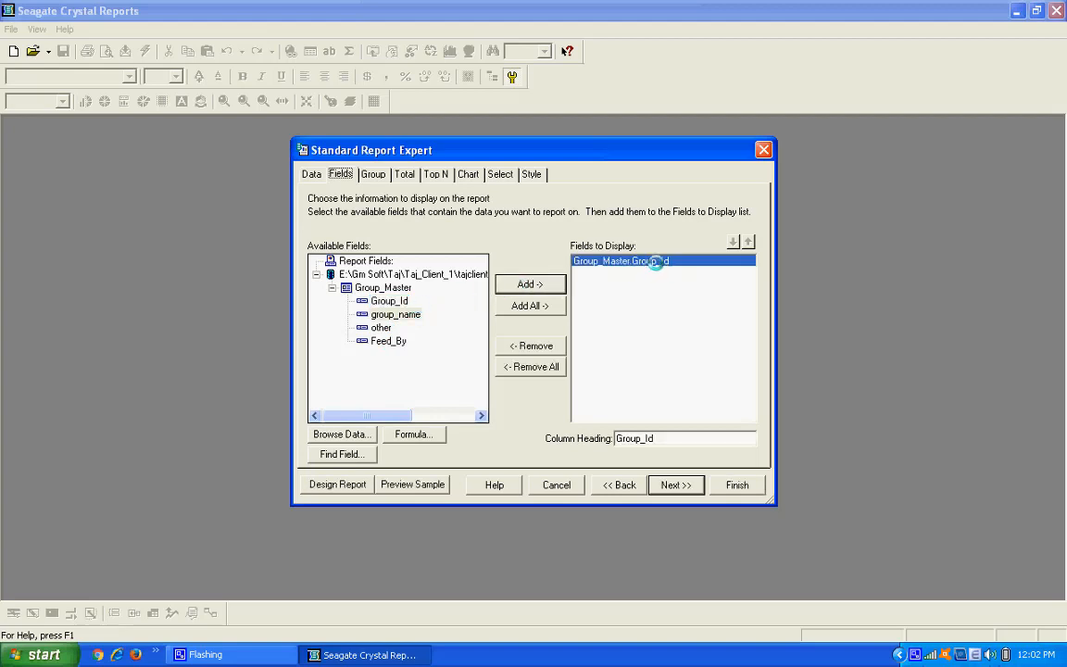
pyautogui.click(529, 283)
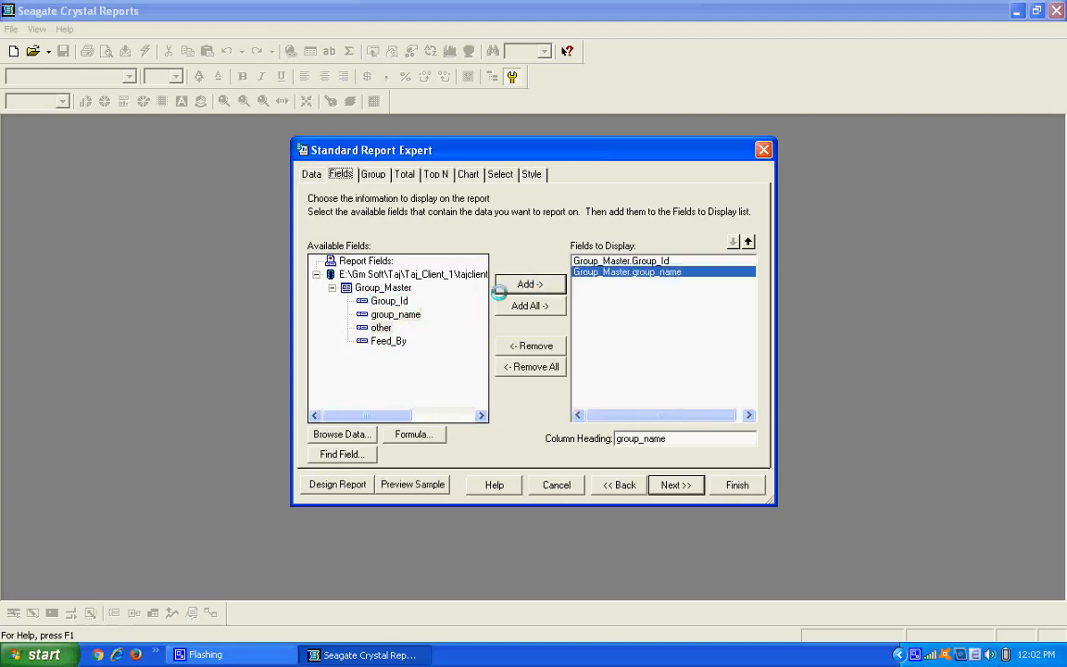
pyautogui.click(383, 327)
pyautogui.click(529, 284)
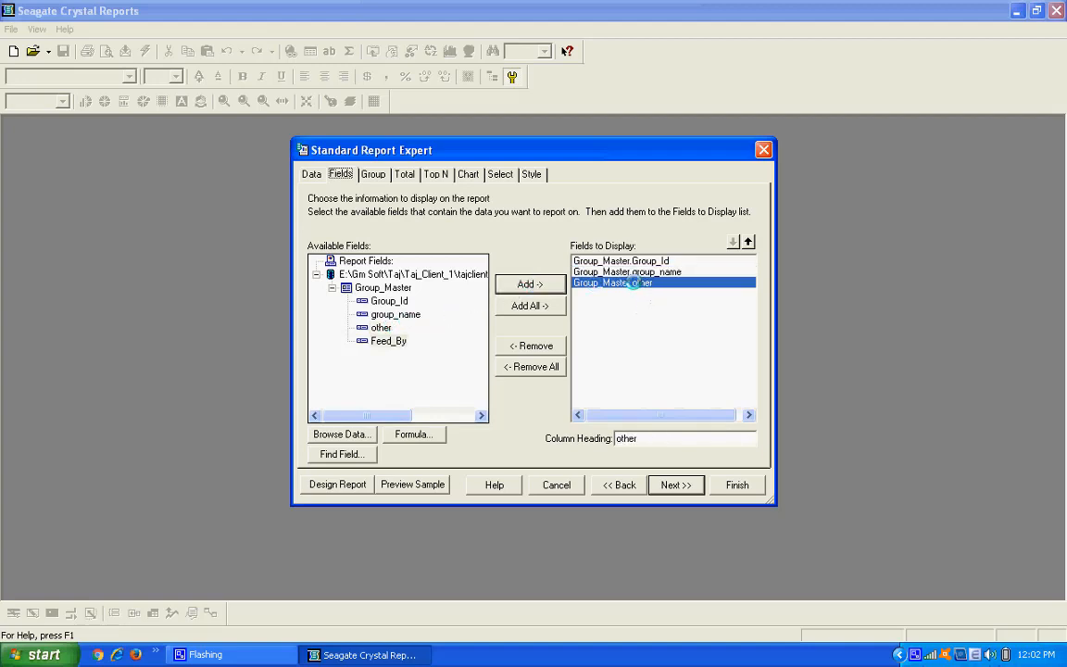
# - Set the column headings of Group_Id, group_name and other to "Group Id", "Group Name" and "Description"
pyautogui.click(623, 263)
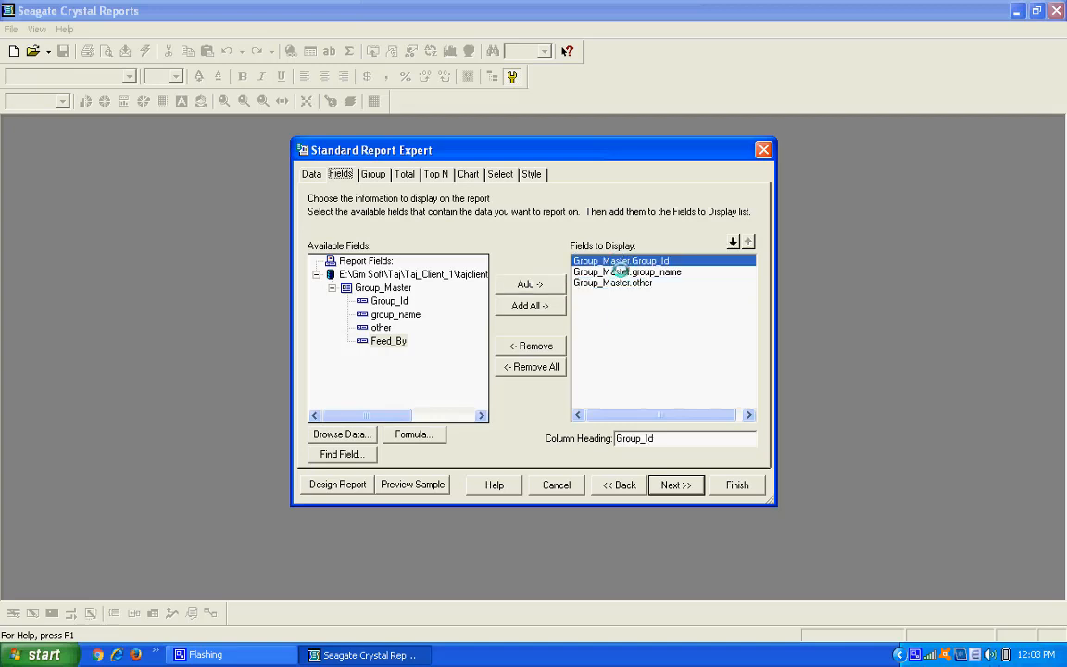
pyautogui.moveTo(674, 438); pyautogui.dragTo(581, 439)
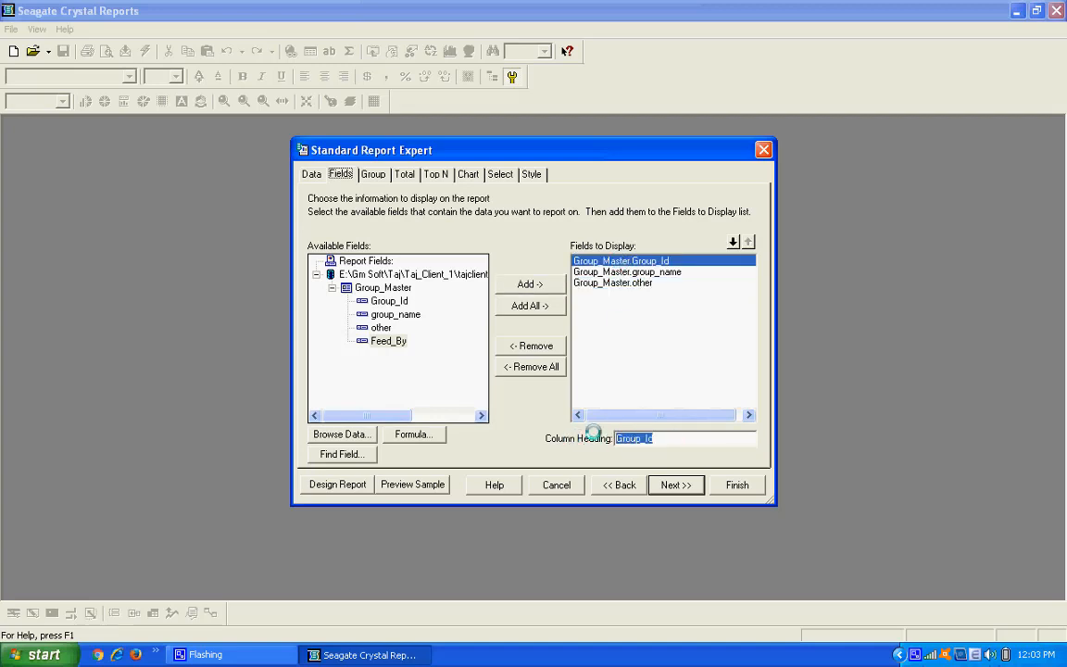
pyautogui.write('Gr')
pyautogui.click(638, 272)
pyautogui.moveTo(685, 436); pyautogui.dragTo(545, 441)
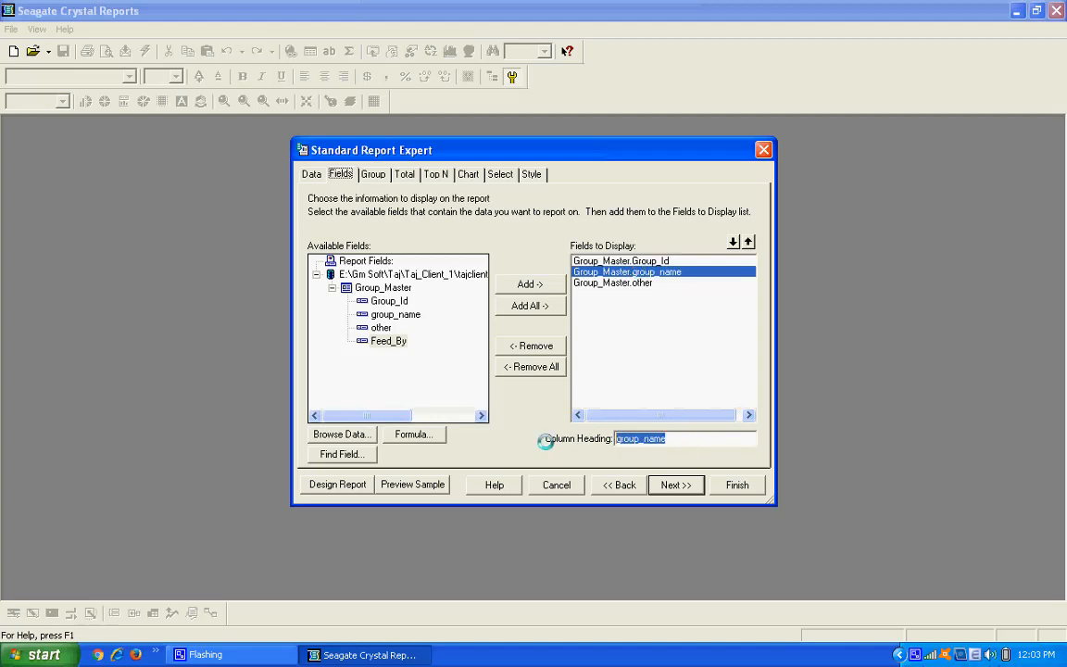
pyautogui.write('G')
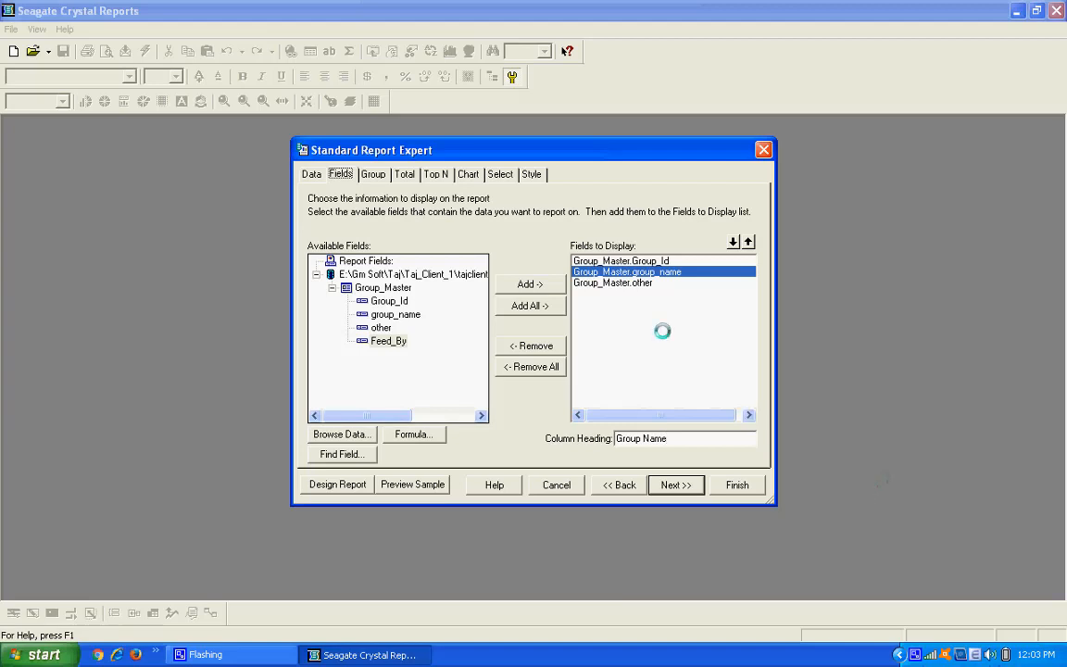
pyautogui.click(623, 283)
pyautogui.doubleClick(652, 434)
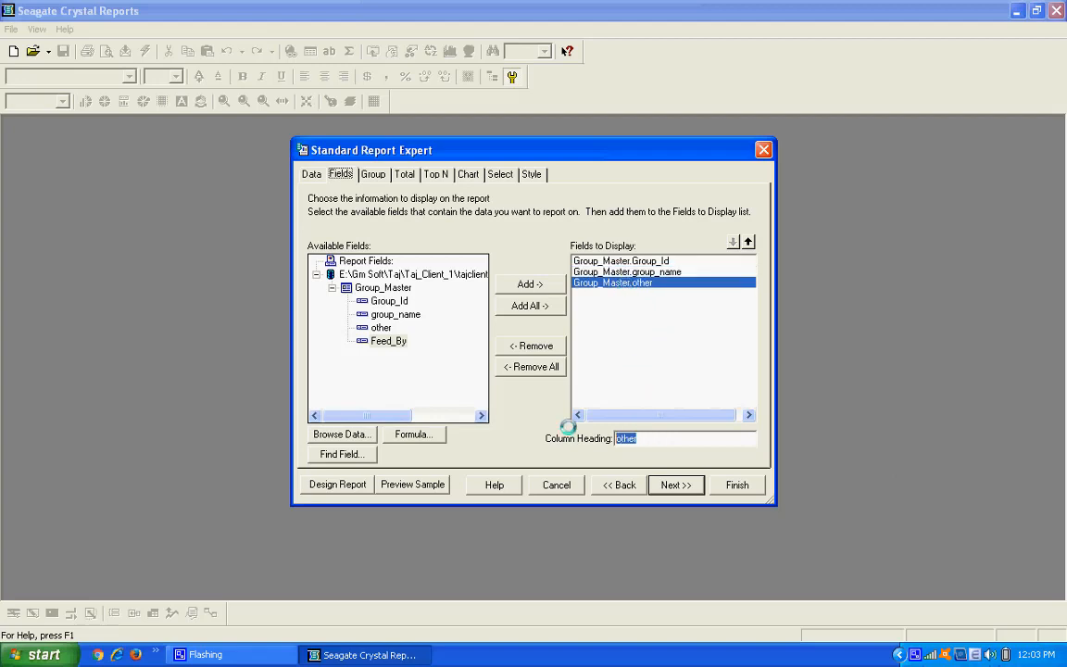
pyautogui.write('Description')
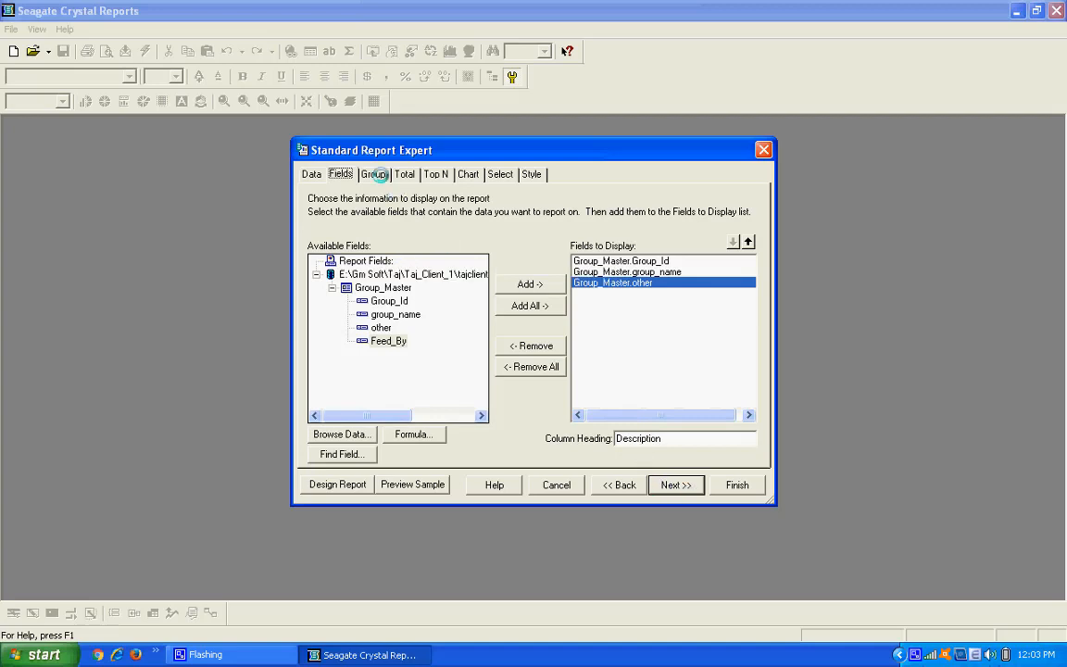
# - Try to continue past the optional grouping page to the totals without choosing a group
pyautogui.click(676, 486)
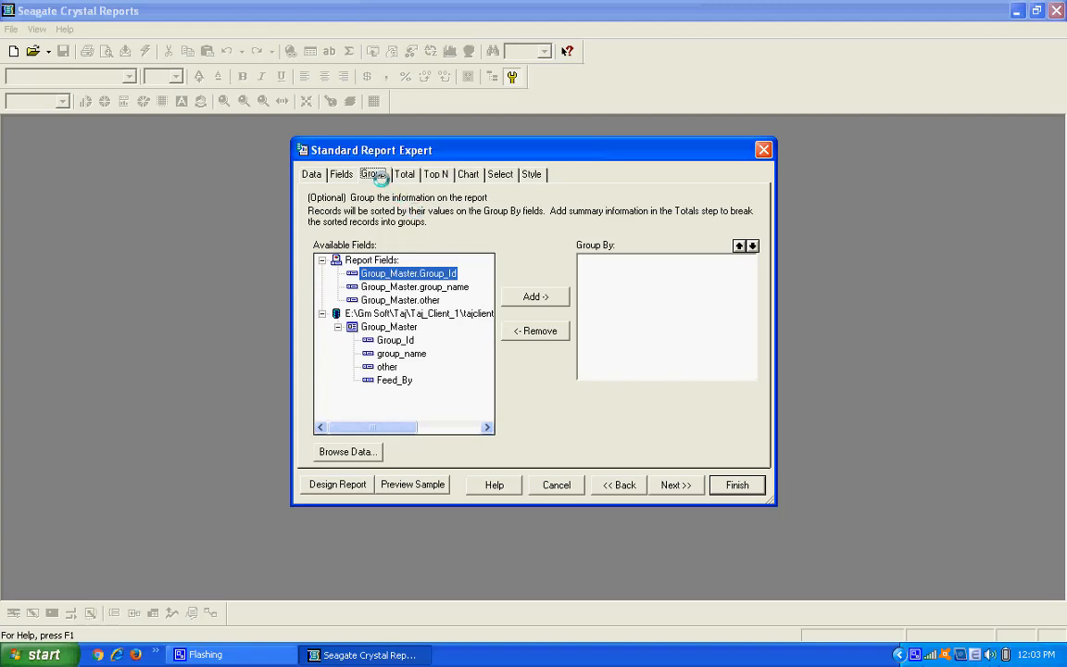
pyautogui.click(663, 485)
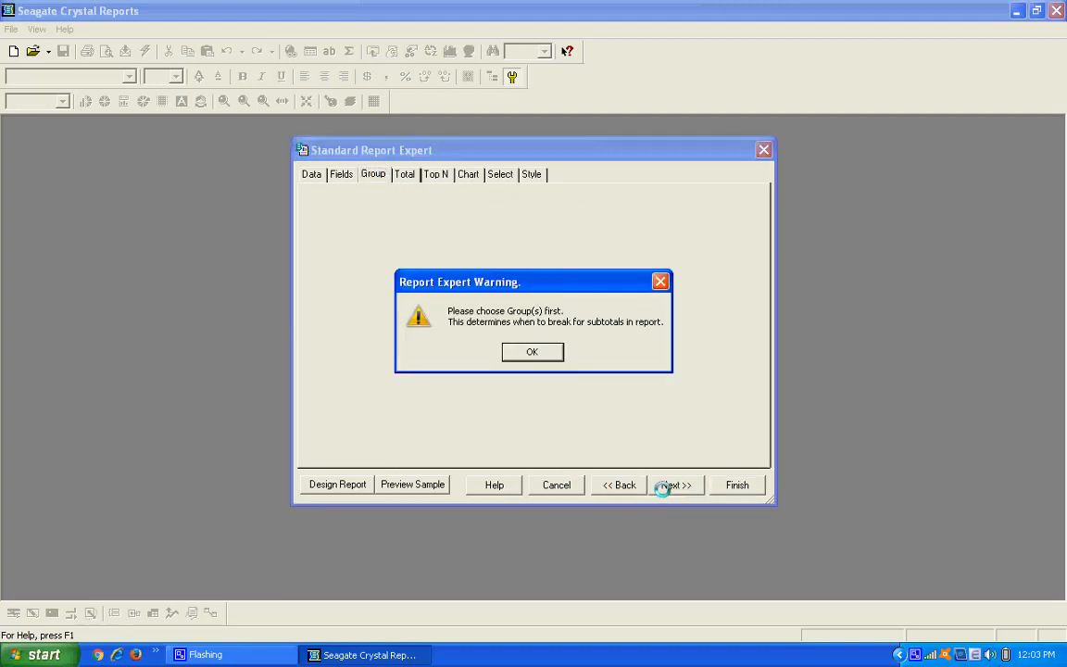
pyautogui.click(524, 351)
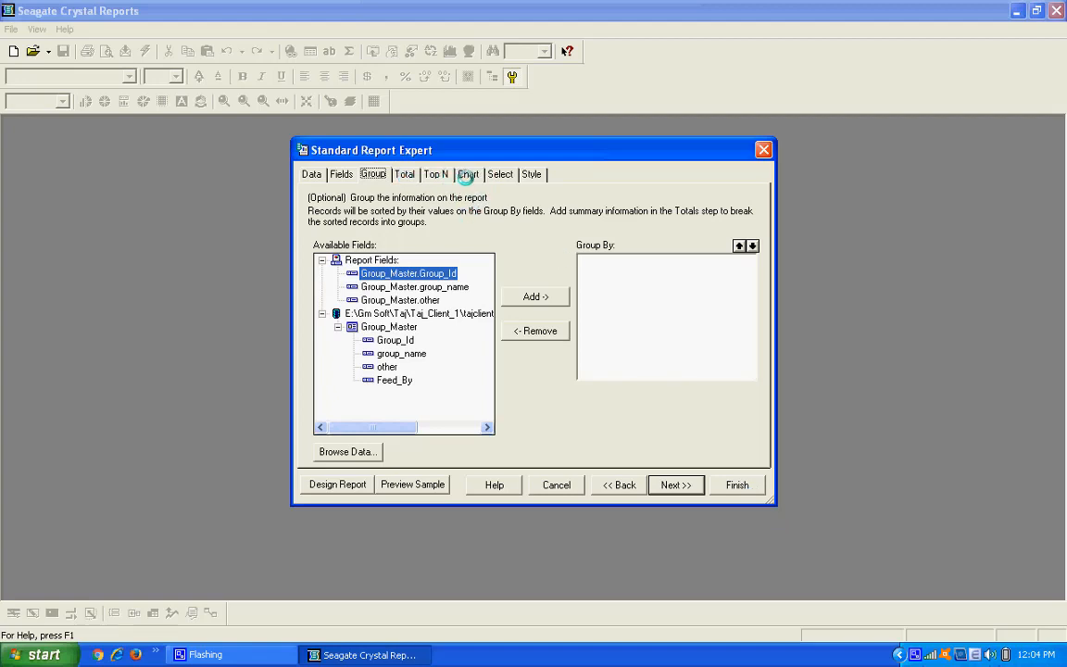
# - Title the report "Groups / Categories" in the style options and finish the expert to generate the report
pyautogui.click(499, 175)
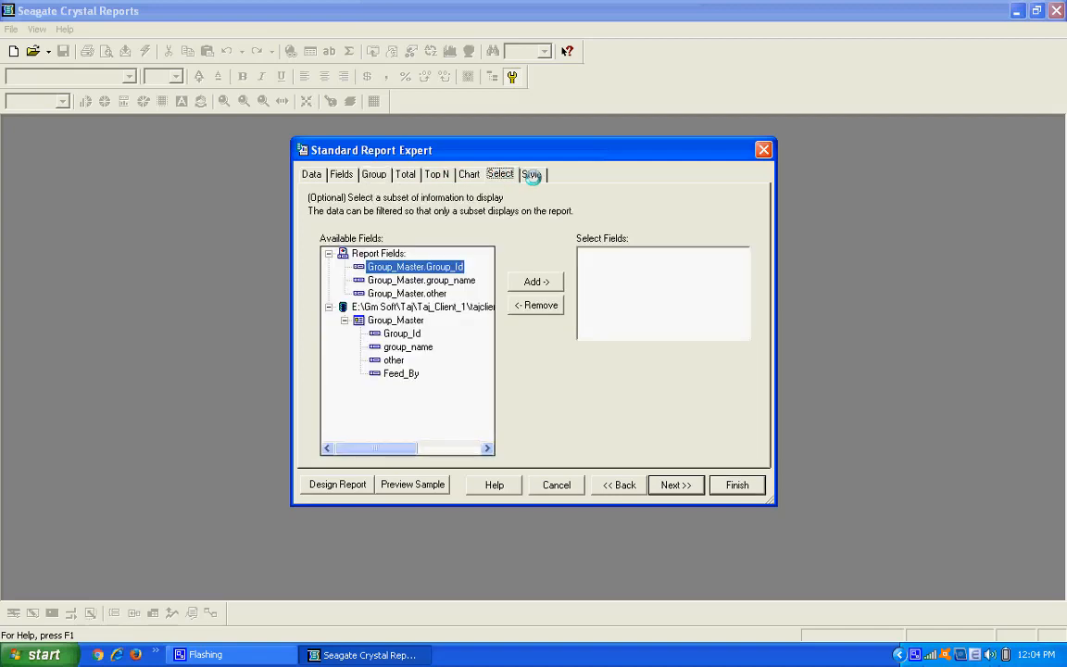
pyautogui.click(531, 174)
pyautogui.click(400, 246)
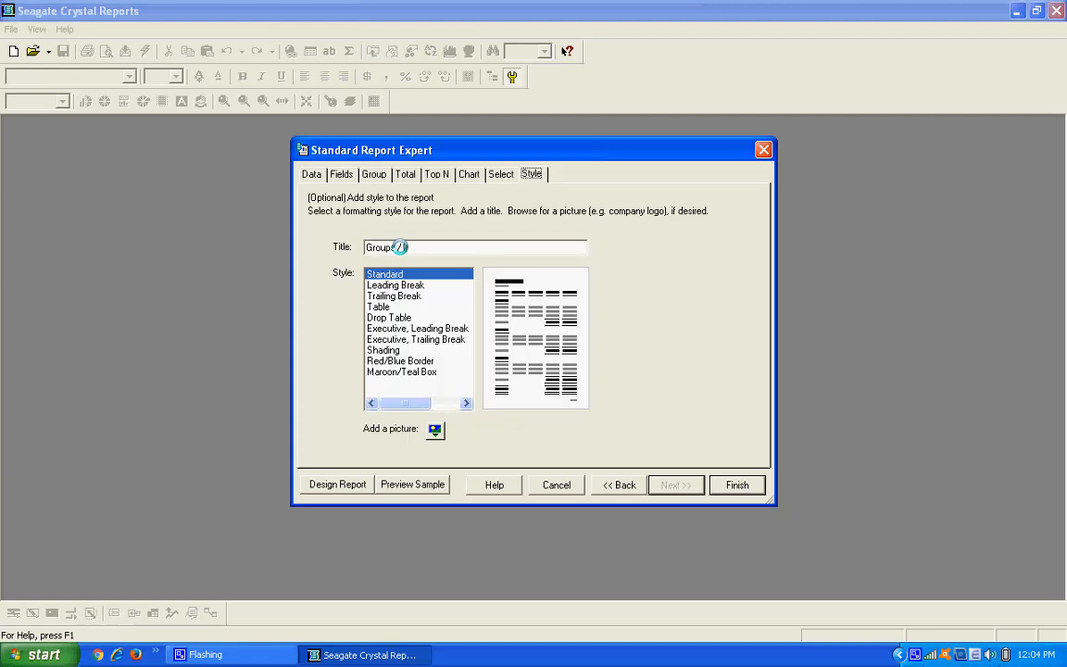
pyautogui.write('Categories')
pyautogui.click(739, 485)
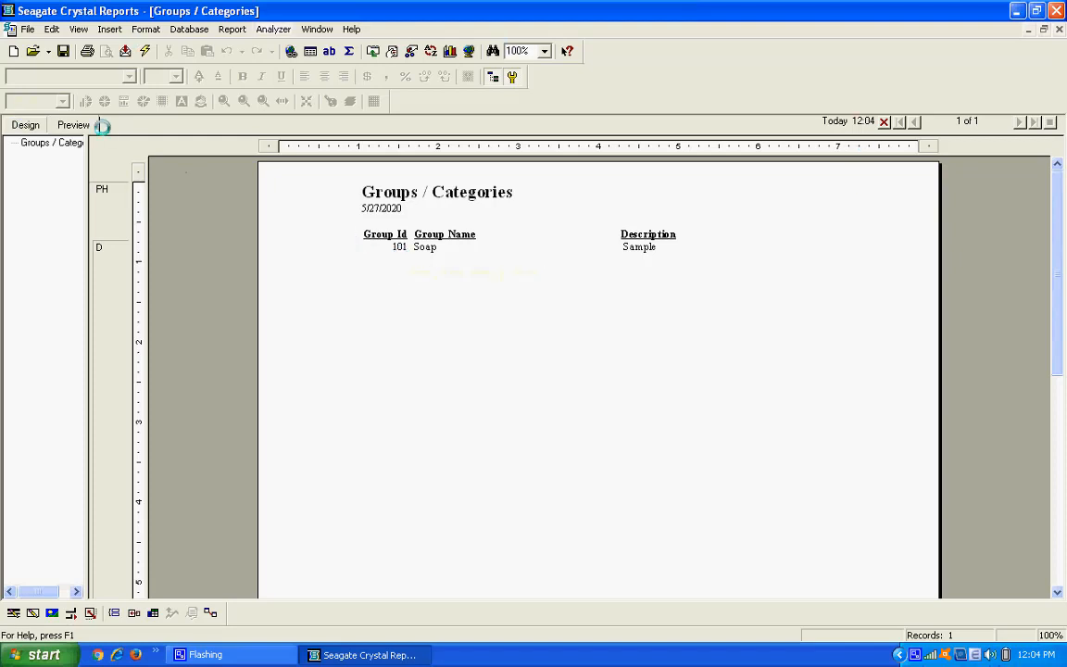
# - Enlarge the Page Header section in the report design and move the three column headings down to just above Details
pyautogui.click(25, 126)
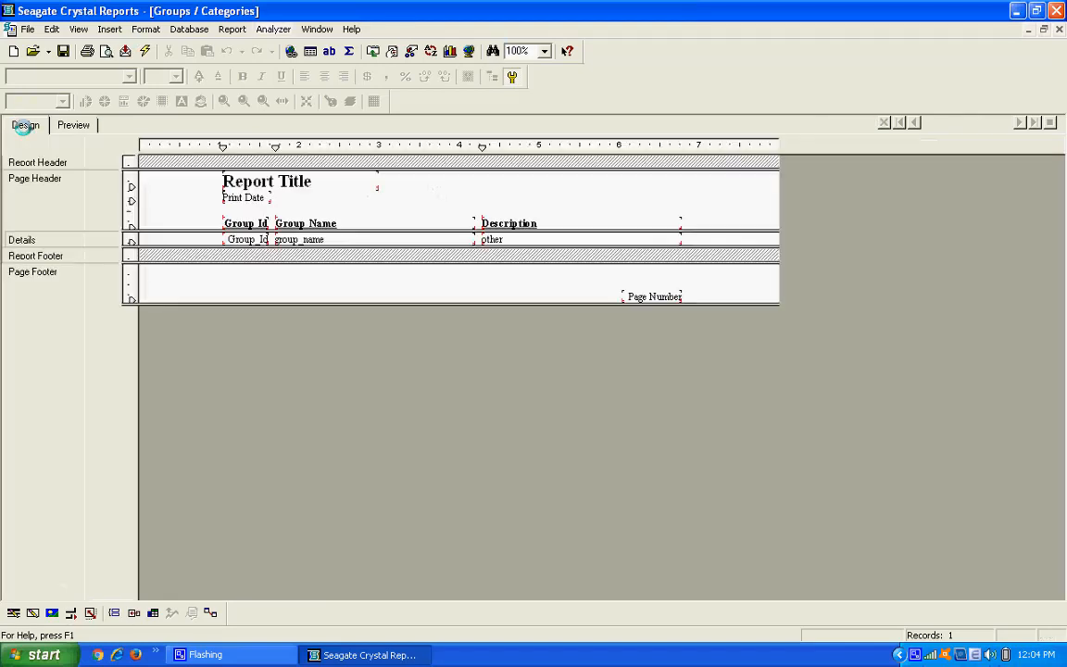
pyautogui.click(72, 127)
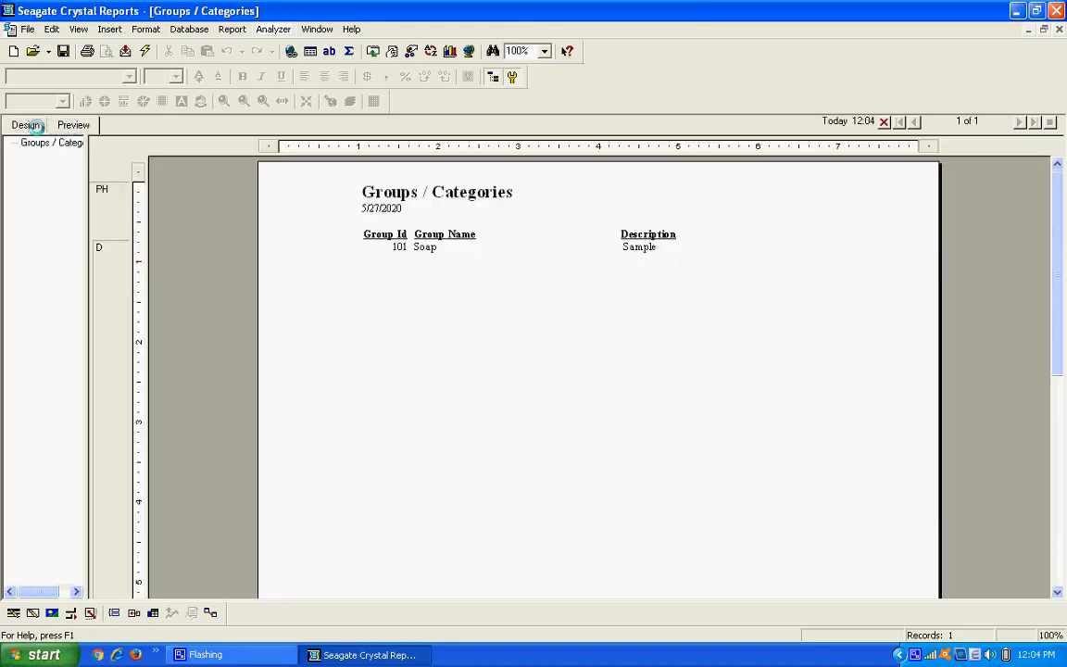
pyautogui.click(24, 127)
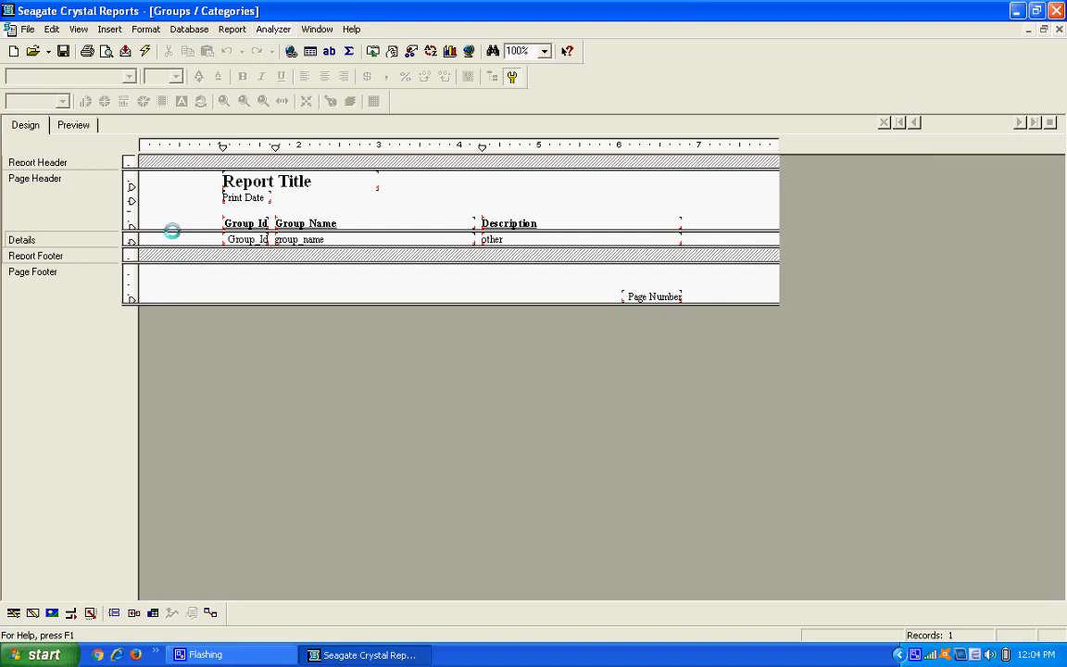
pyautogui.moveTo(172, 232); pyautogui.dragTo(172, 269)
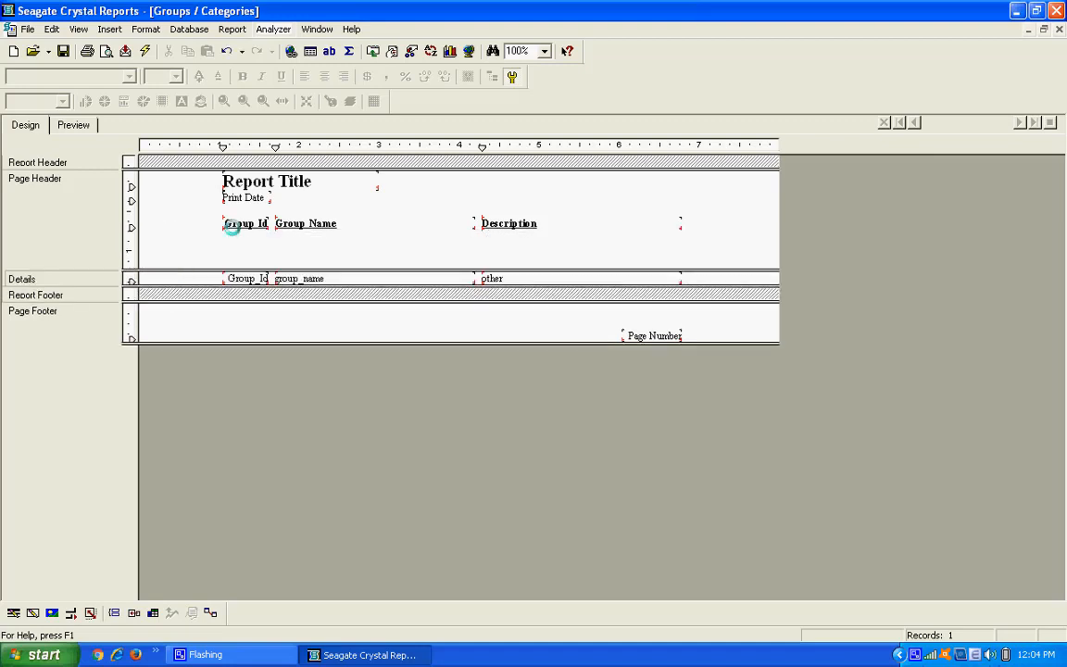
pyautogui.moveTo(181, 221); pyautogui.dragTo(525, 258)
pyautogui.click(185, 210)
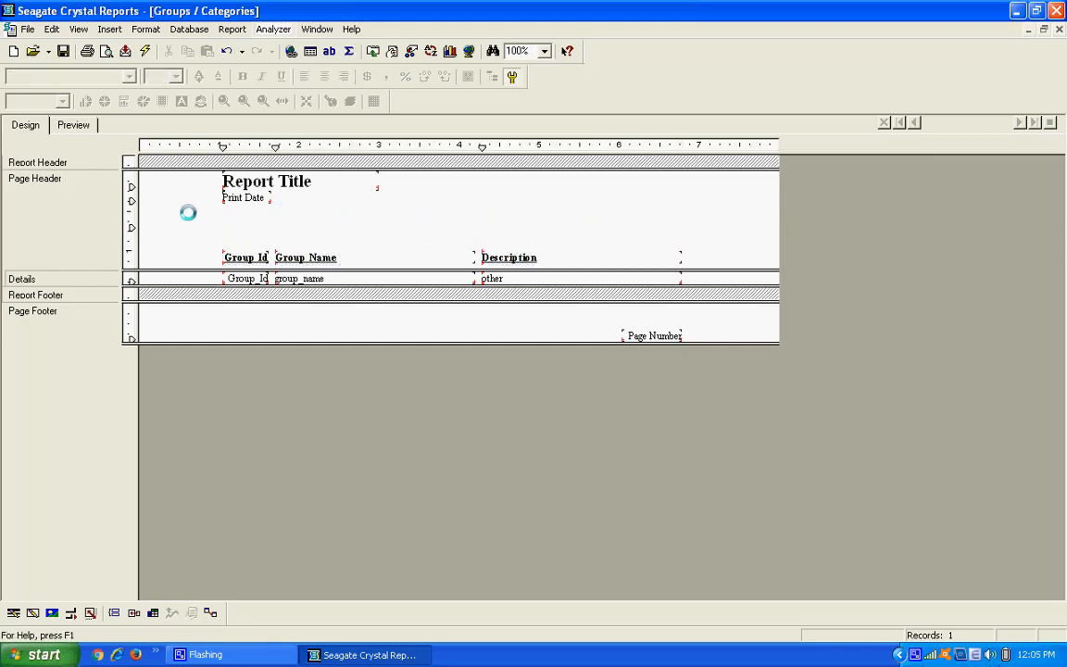
# - In the report preview, move the print date to the right side of the header and the report title to the centre
pyautogui.click(78, 124)
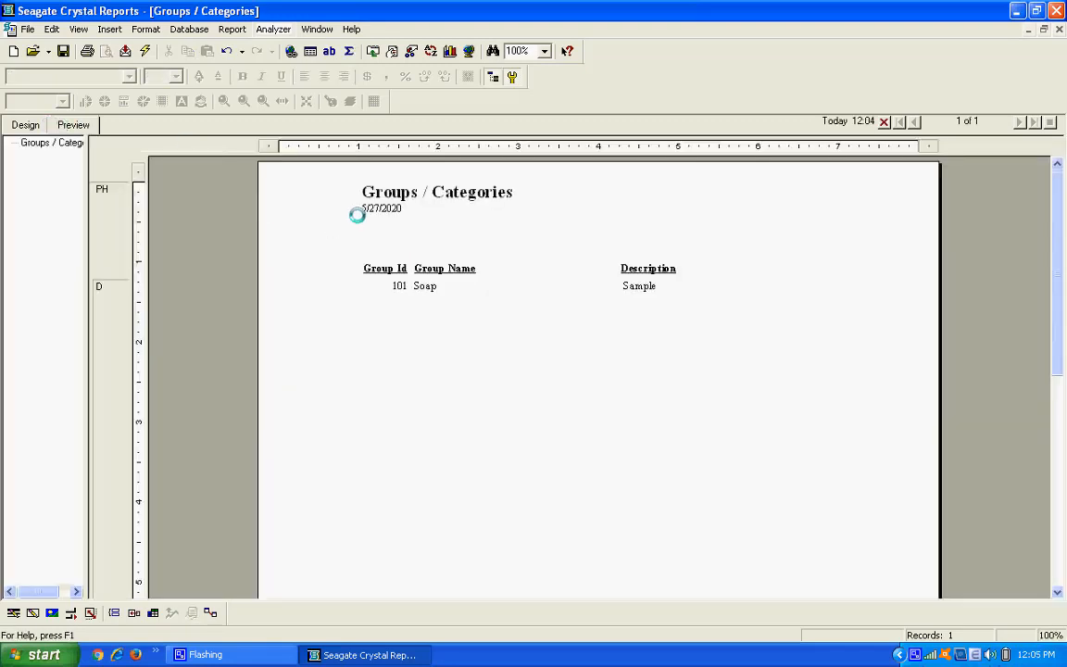
pyautogui.moveTo(381, 207); pyautogui.dragTo(854, 220)
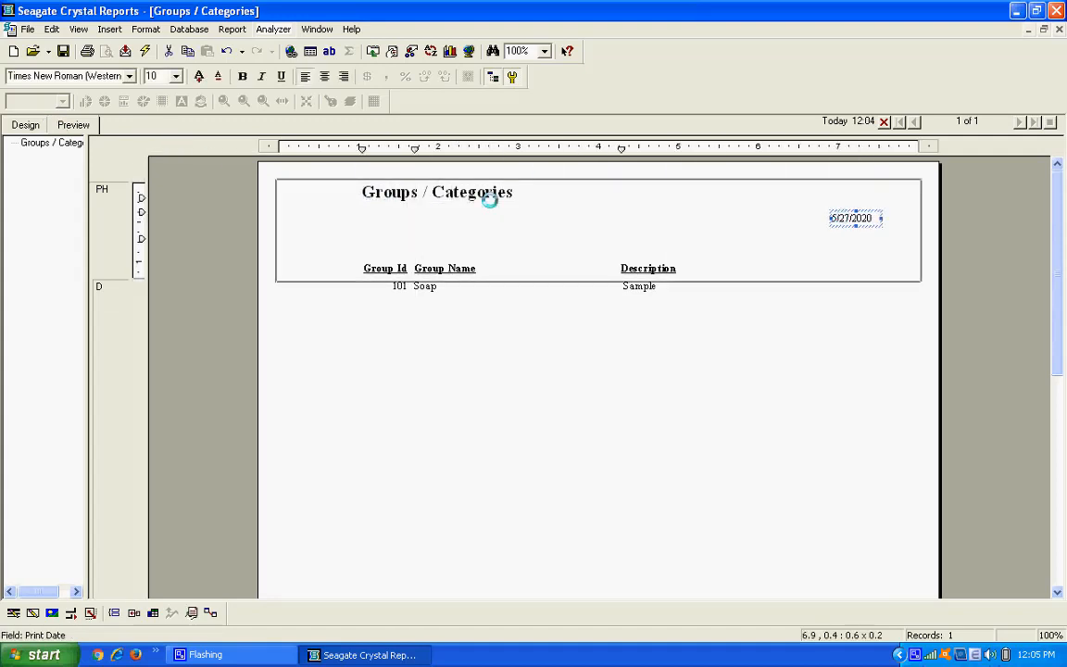
pyautogui.click(532, 192)
pyautogui.moveTo(533, 192); pyautogui.dragTo(600, 198)
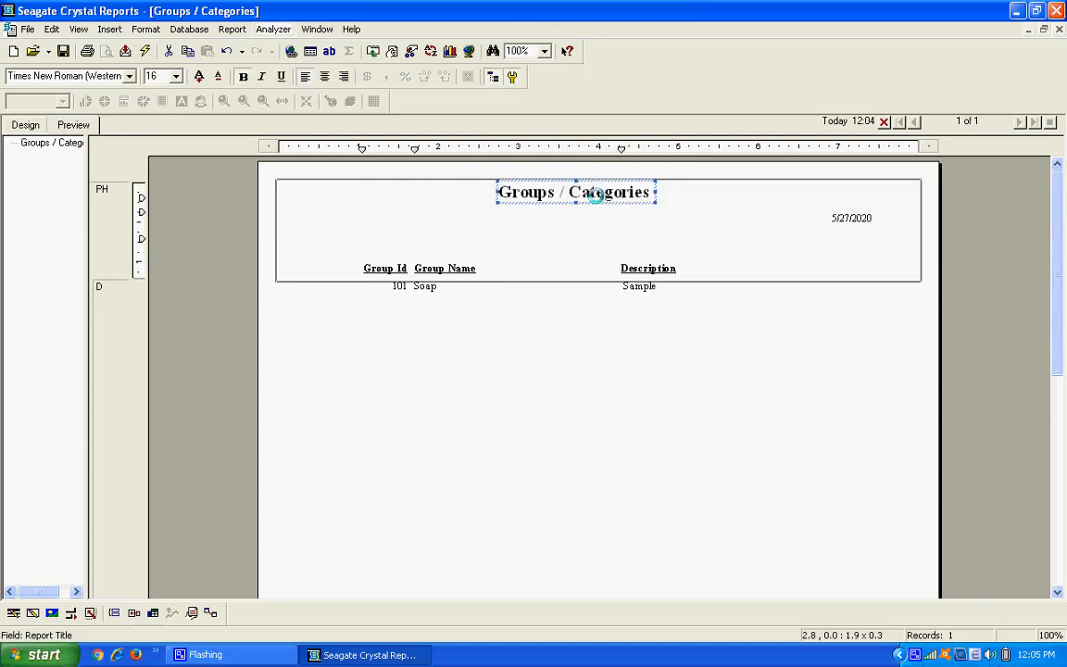
pyautogui.click(333, 202)
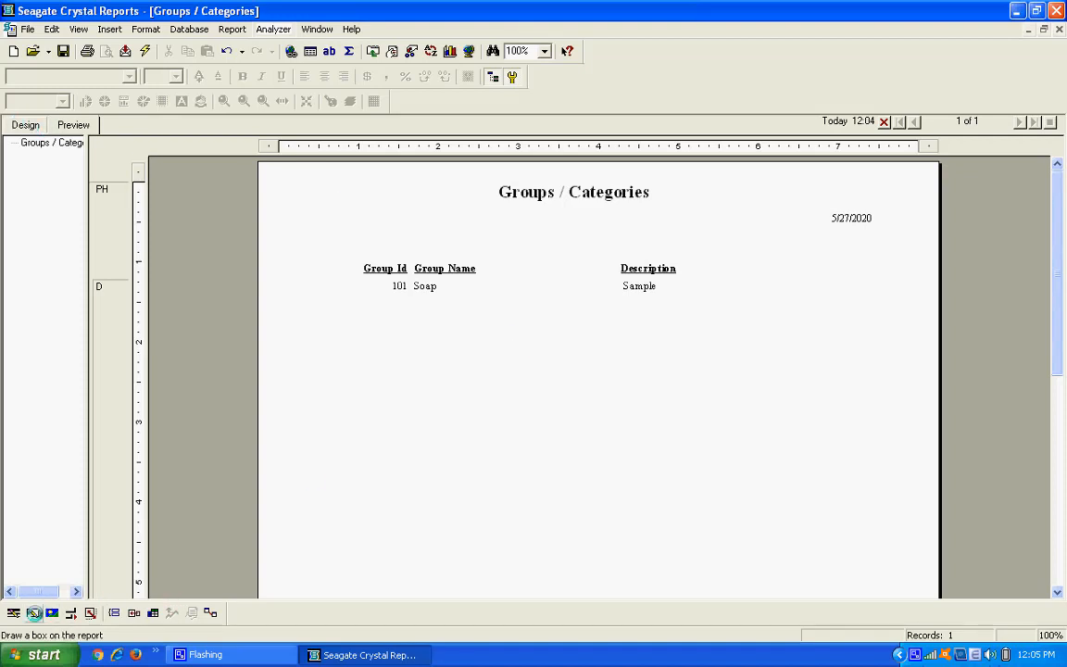
# - Draw a box around the Groups / Categories title and reposition the title inside it
pyautogui.click(33, 613)
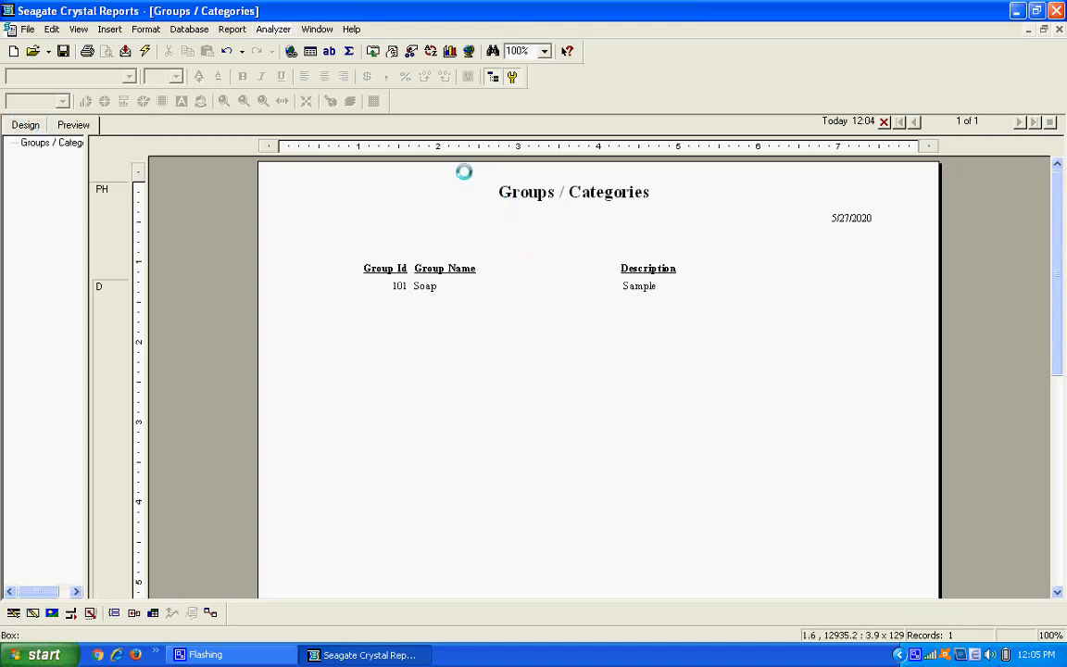
pyautogui.moveTo(481, 170); pyautogui.dragTo(719, 206)
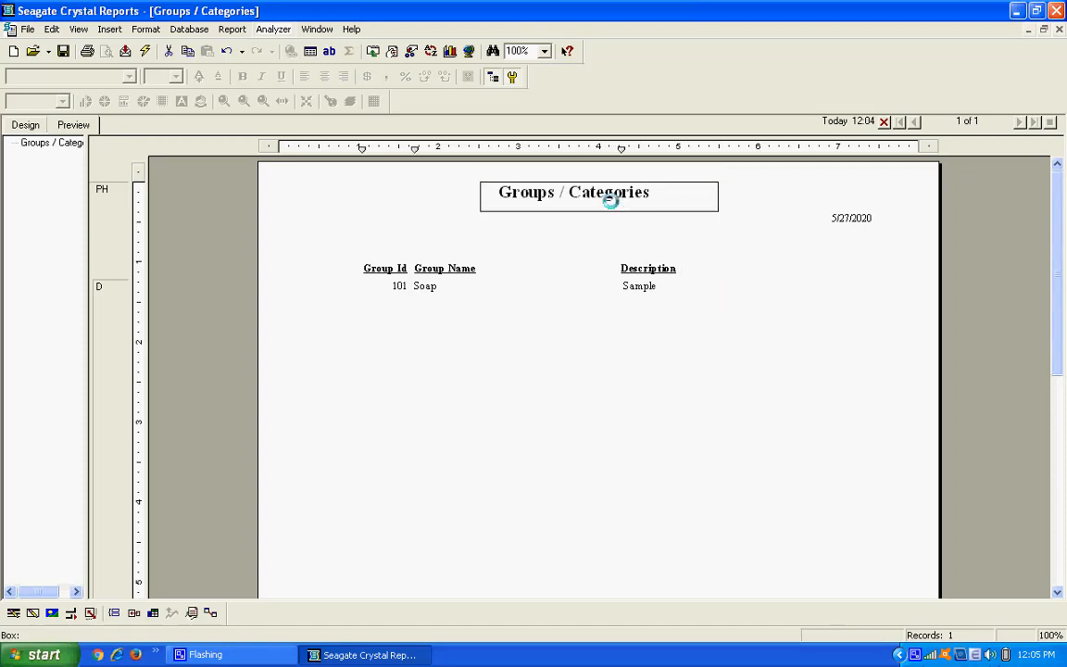
pyautogui.click(509, 191)
pyautogui.moveTo(509, 192); pyautogui.dragTo(588, 196)
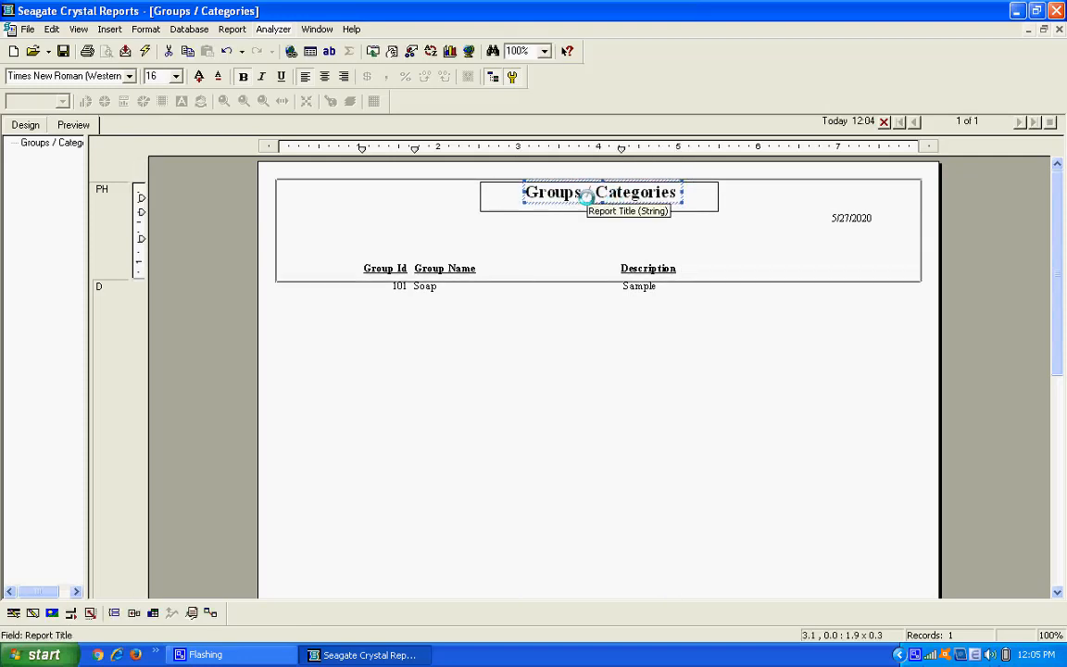
pyautogui.scroll(-1, 587, 197)
pyautogui.scroll(1, 803, 314)
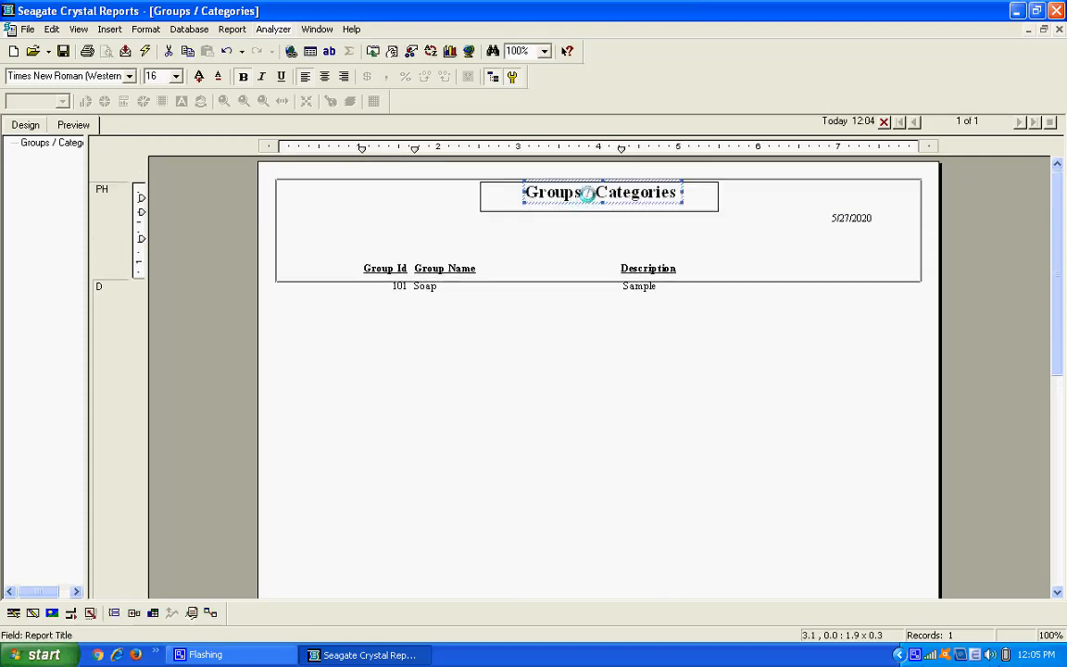
pyautogui.moveTo(585, 191); pyautogui.dragTo(586, 200)
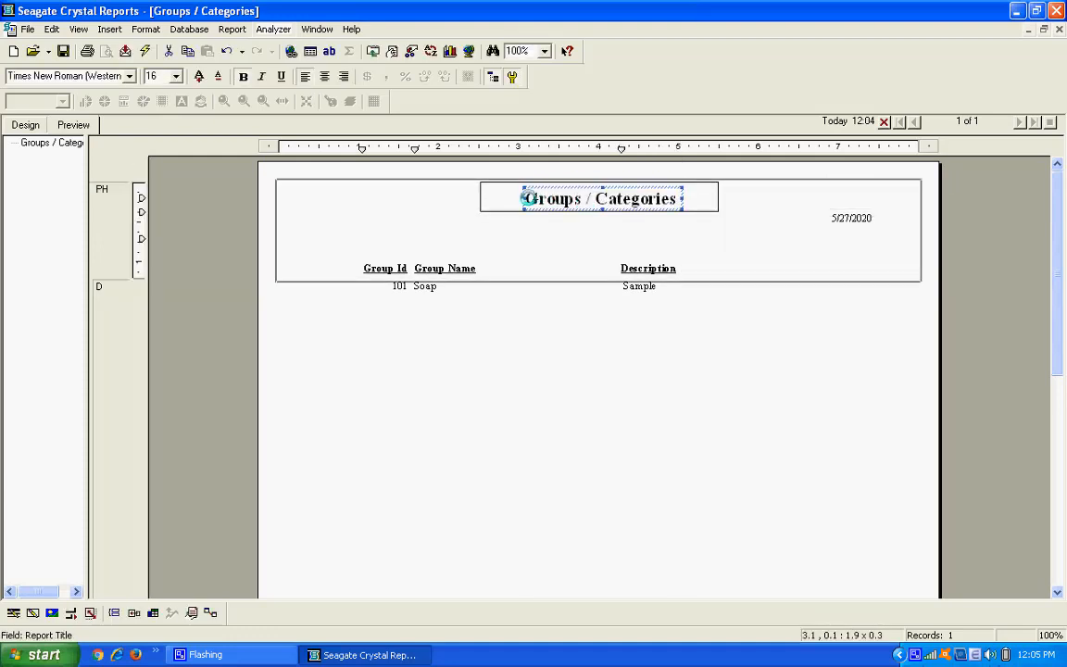
# - Widen the report title field to about 2.8 inches to span the box and centre its text
pyautogui.moveTo(522, 198); pyautogui.dragTo(482, 199)
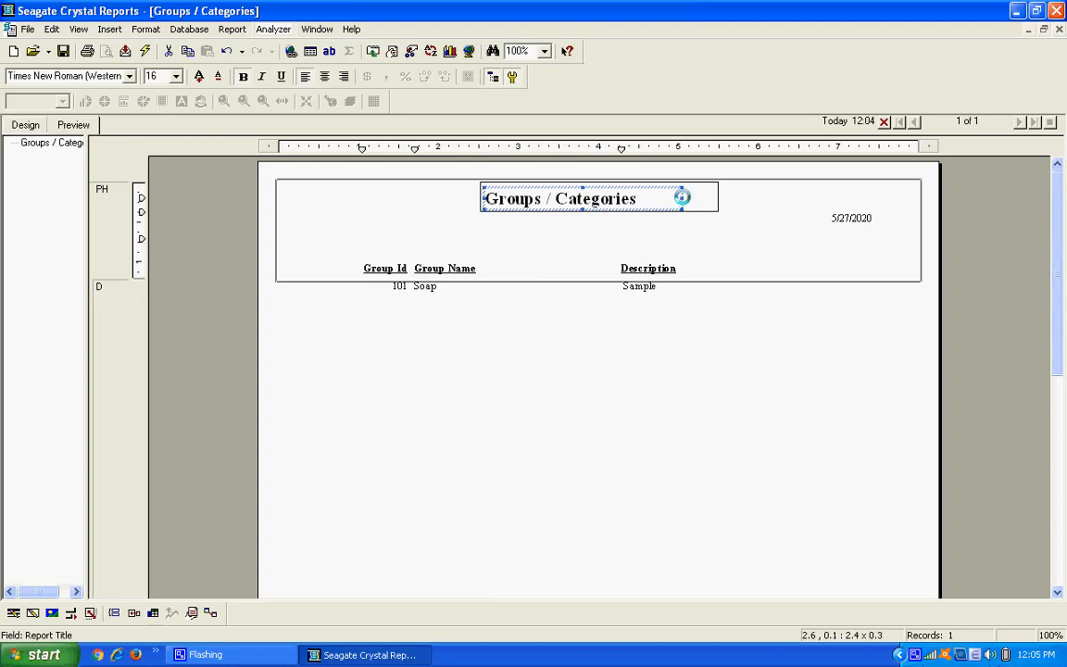
pyautogui.moveTo(681, 197); pyautogui.dragTo(713, 197)
pyautogui.click(324, 76)
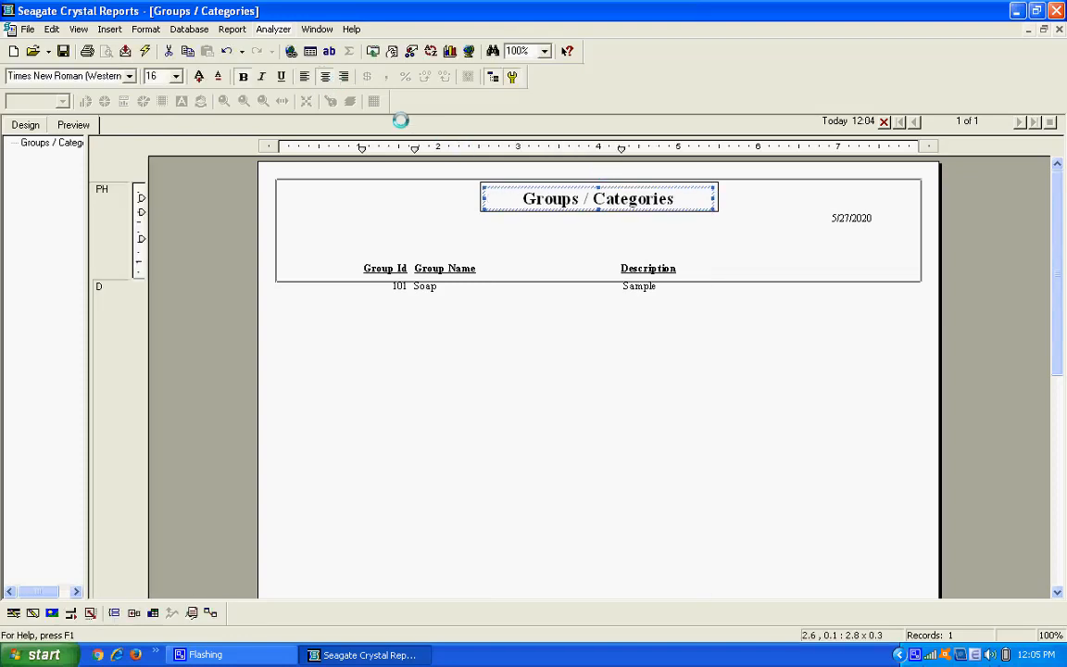
pyautogui.click(641, 364)
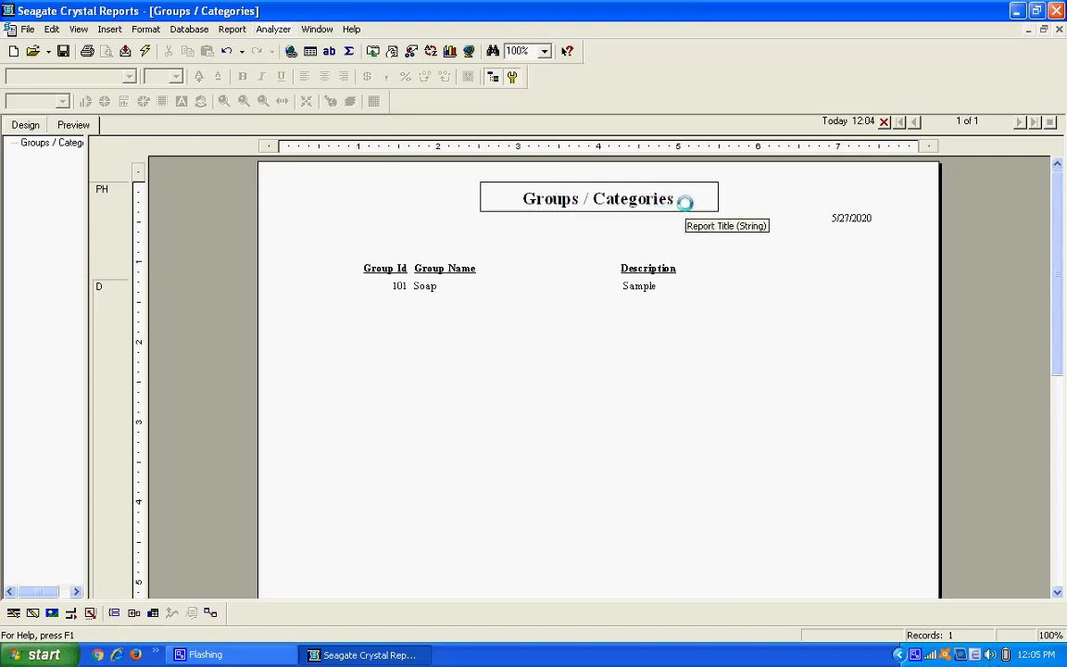
# - Make the Page Header taller in the report design and move all its objects down to free space above the boxed title
pyautogui.click(13, 124)
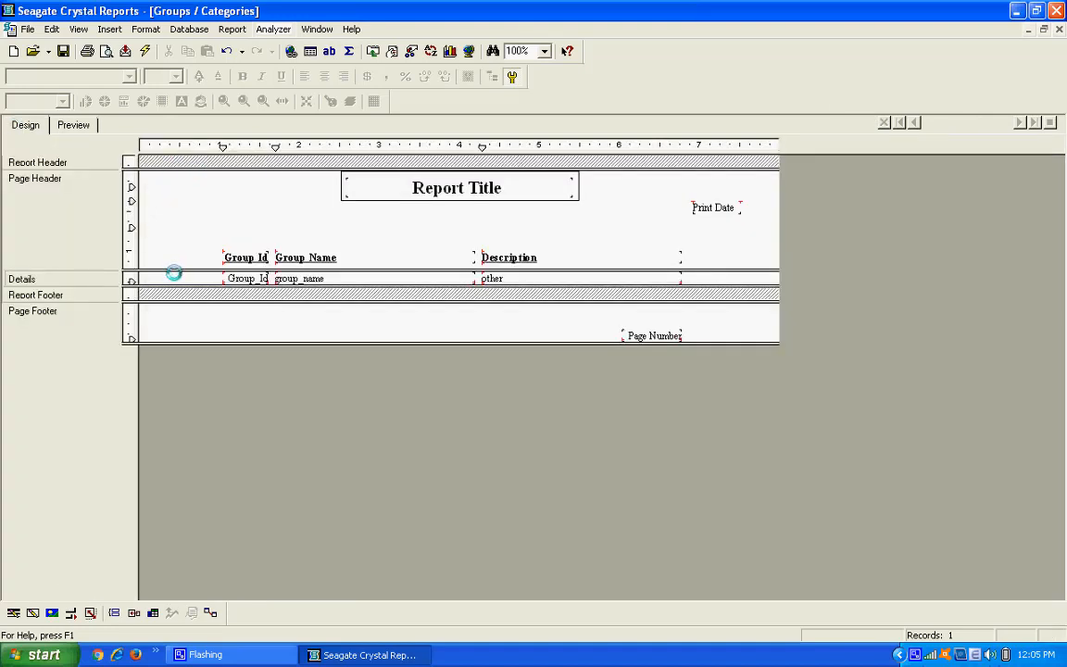
pyautogui.moveTo(178, 278); pyautogui.dragTo(181, 324)
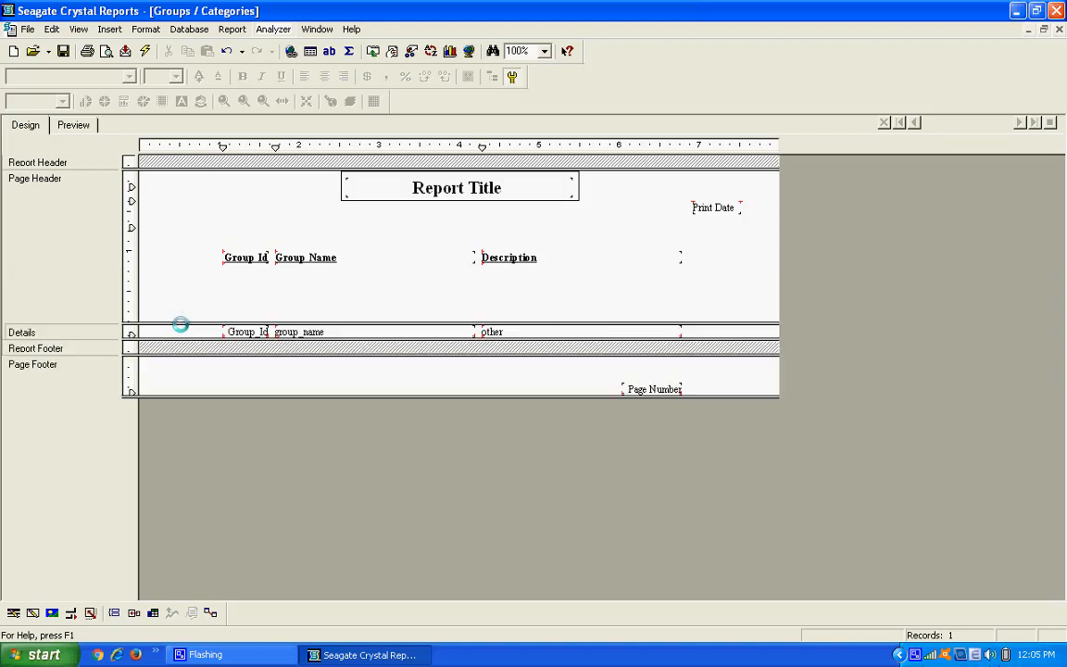
pyautogui.moveTo(150, 156); pyautogui.dragTo(658, 266)
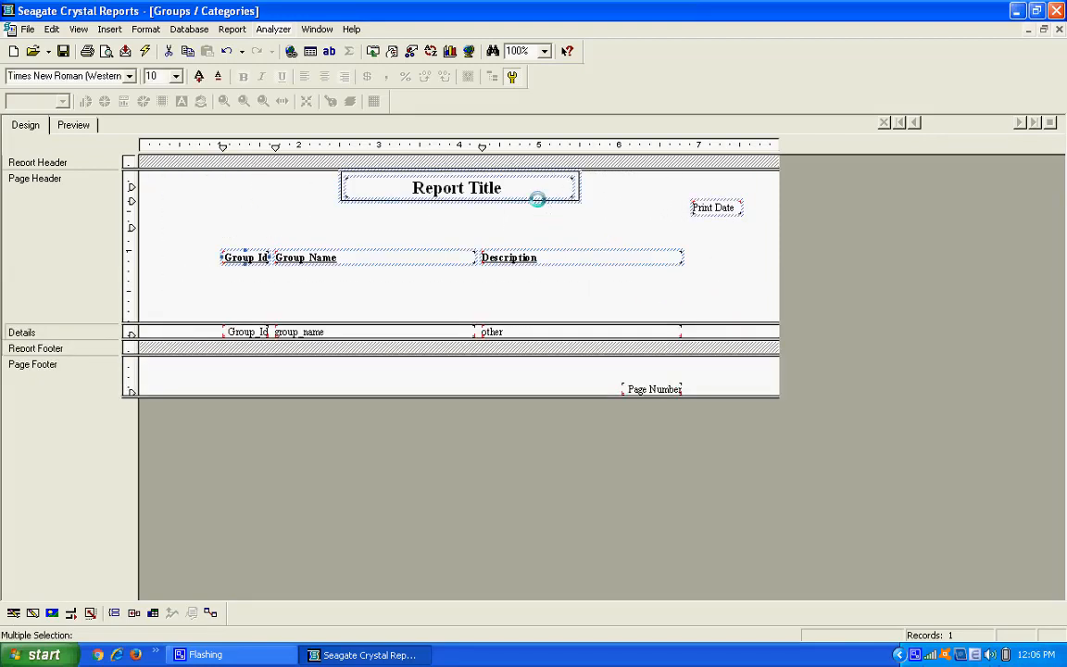
pyautogui.moveTo(538, 197); pyautogui.dragTo(538, 249)
pyautogui.click(262, 231)
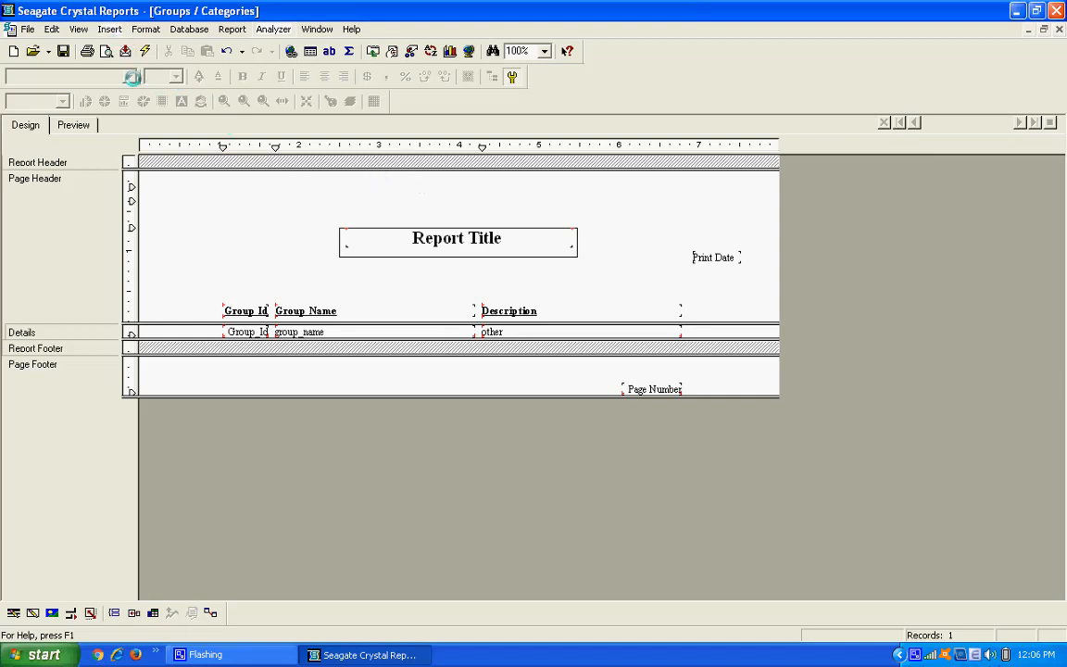
# - Insert a text object reading "Styles Textiles" above the report title in the Page Header and centre its text
pyautogui.click(109, 28)
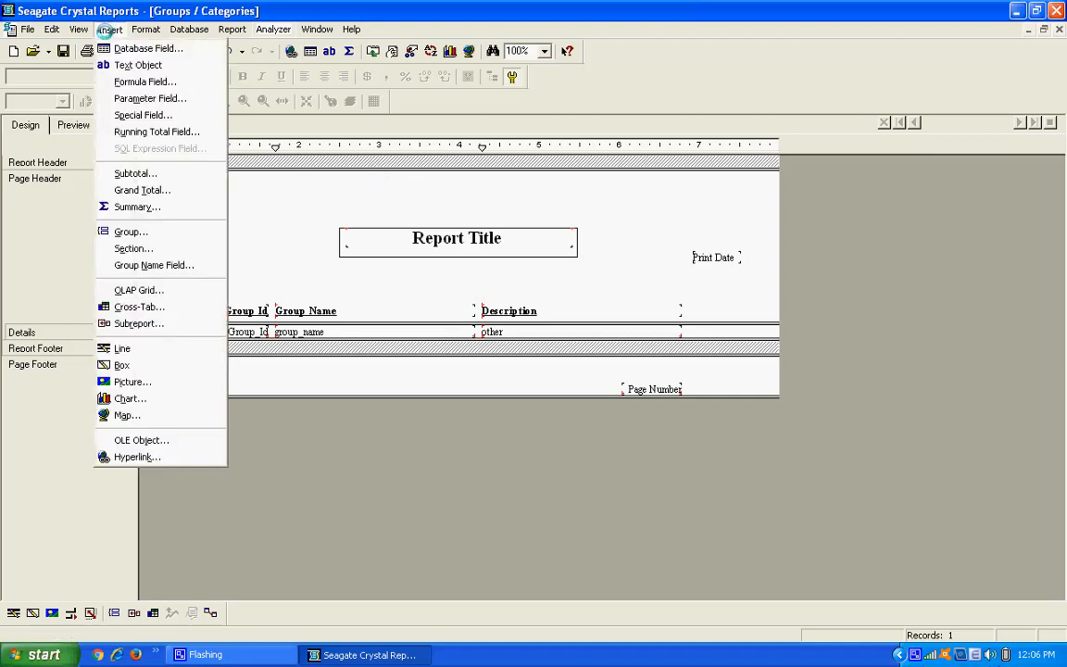
pyautogui.click(103, 65)
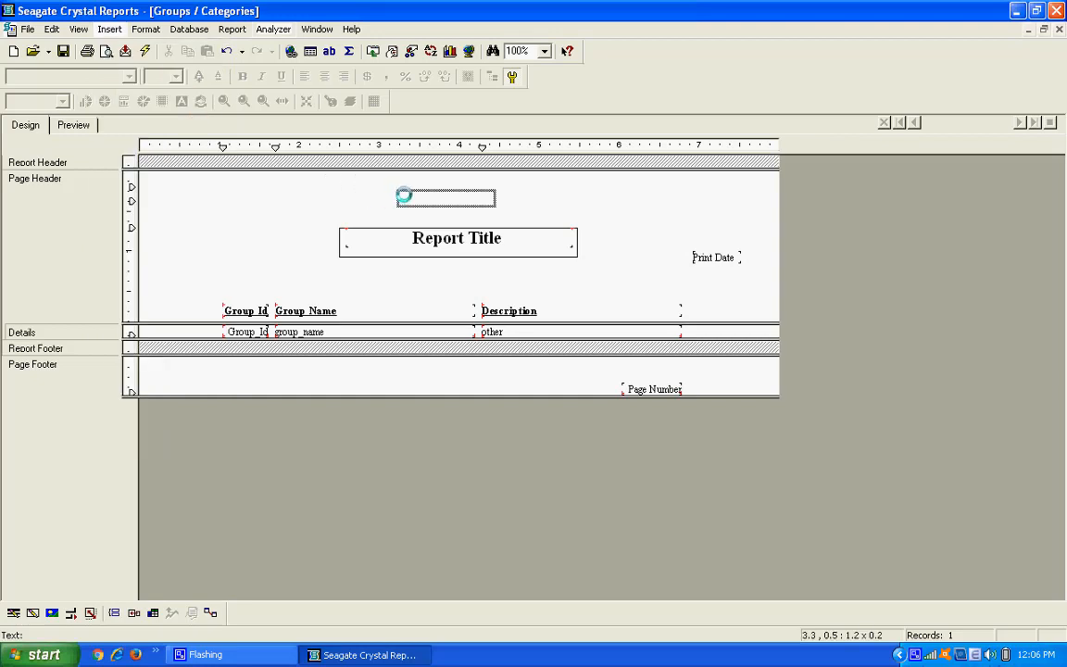
pyautogui.click(403, 195)
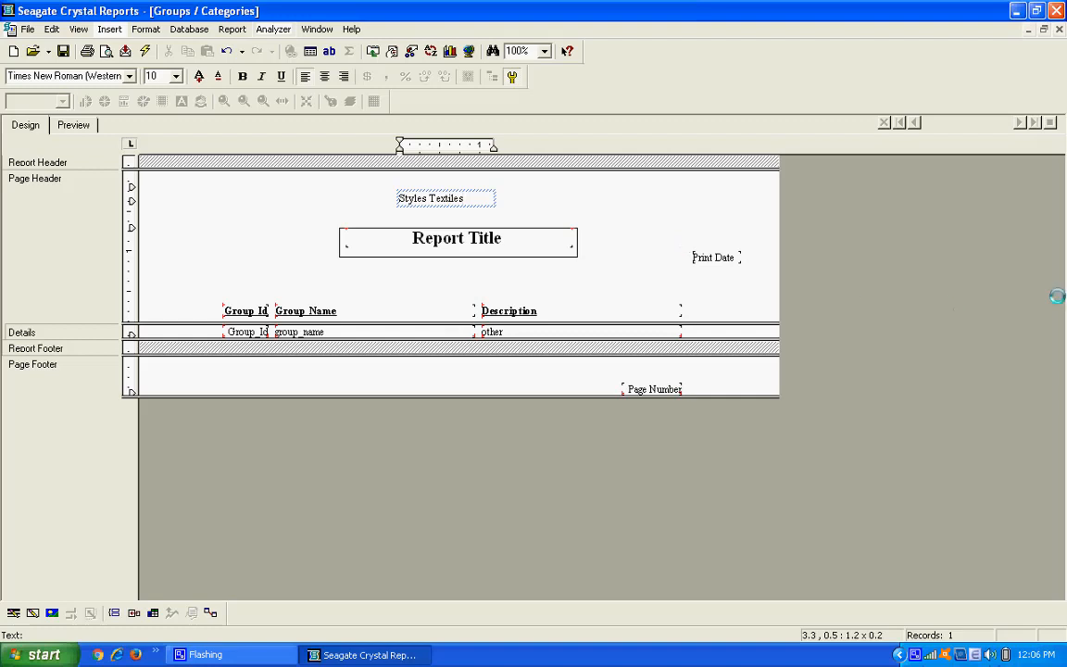
pyautogui.click(324, 76)
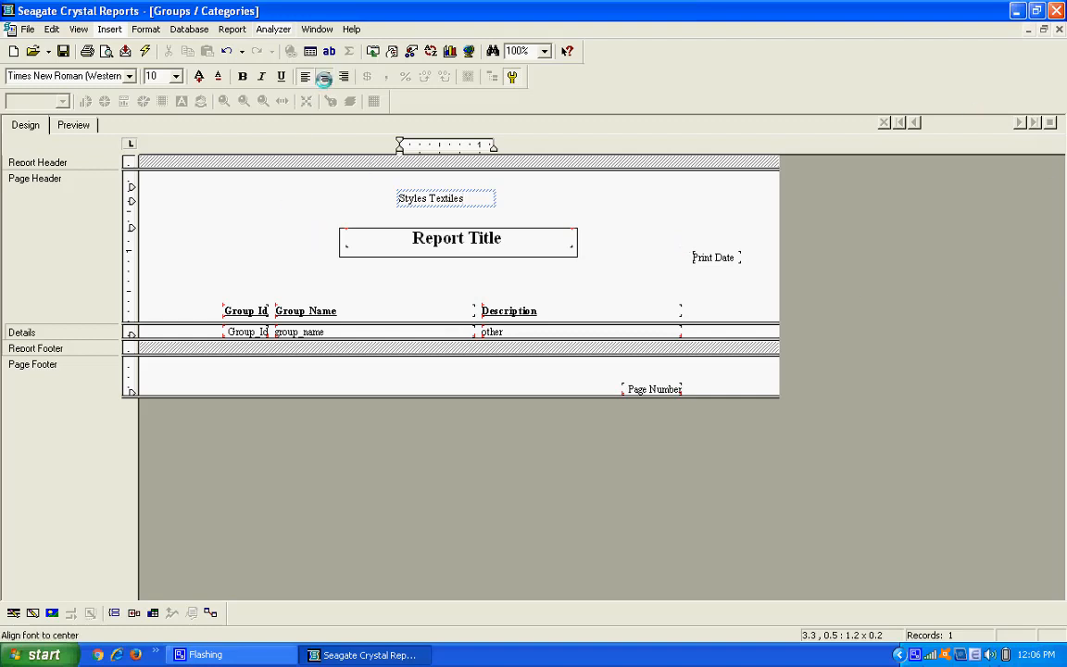
pyautogui.click(269, 238)
pyautogui.click(453, 197)
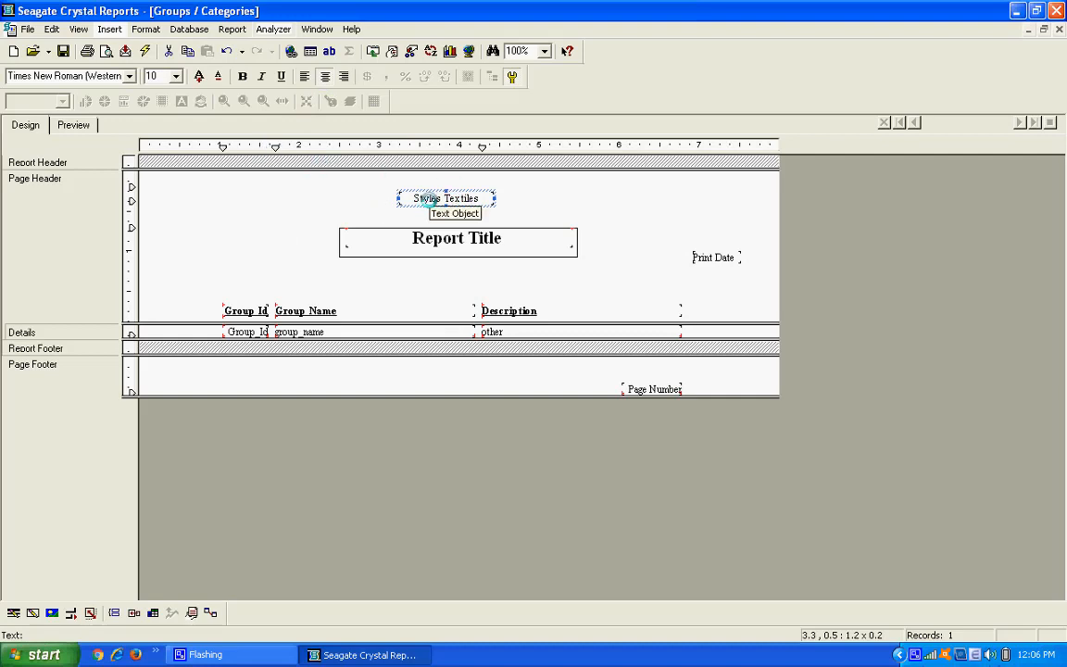
# - Try the Verdana (Baltic) and Vrinda fonts on the "Styles Textiles" text object
pyautogui.click(129, 76)
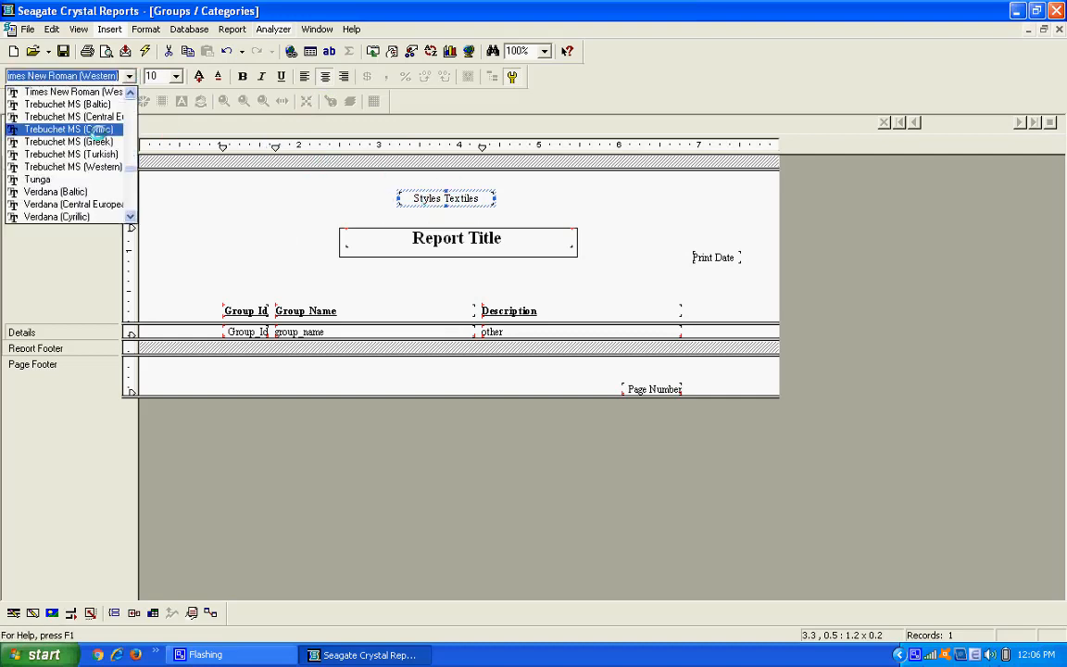
pyautogui.click(65, 192)
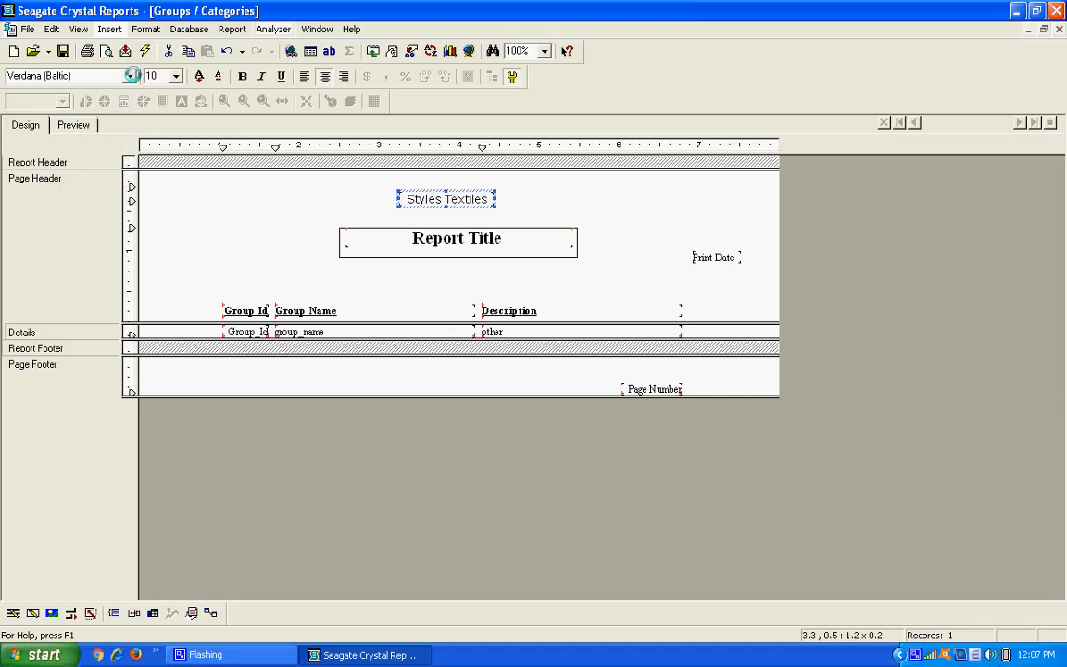
pyautogui.click(128, 76)
pyautogui.scroll(-15, 133, 167)
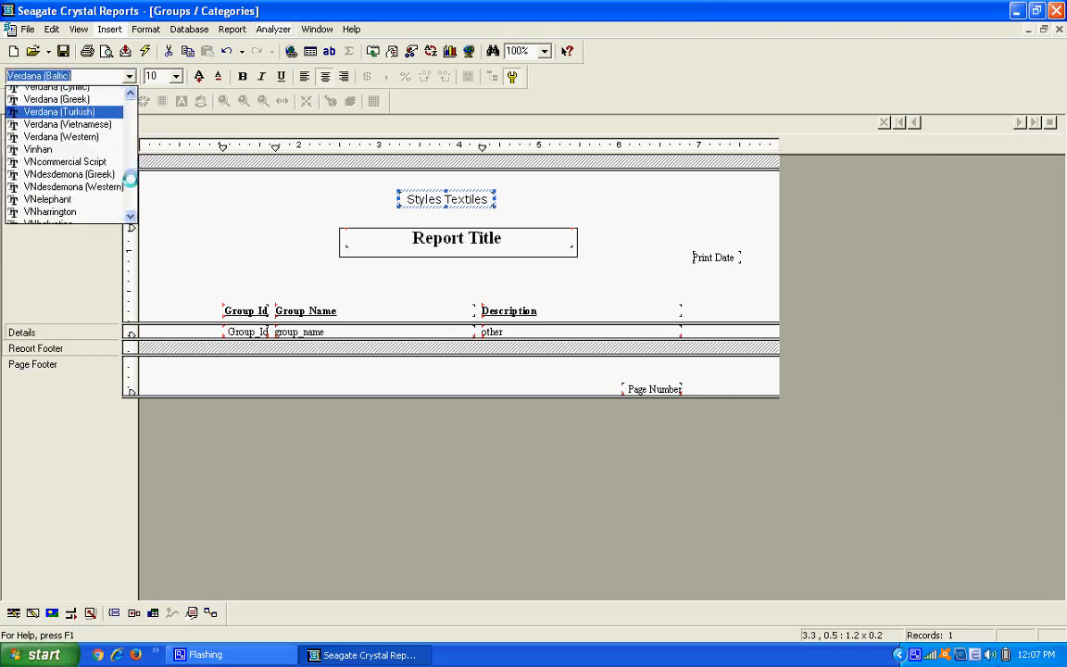
pyautogui.click(63, 192)
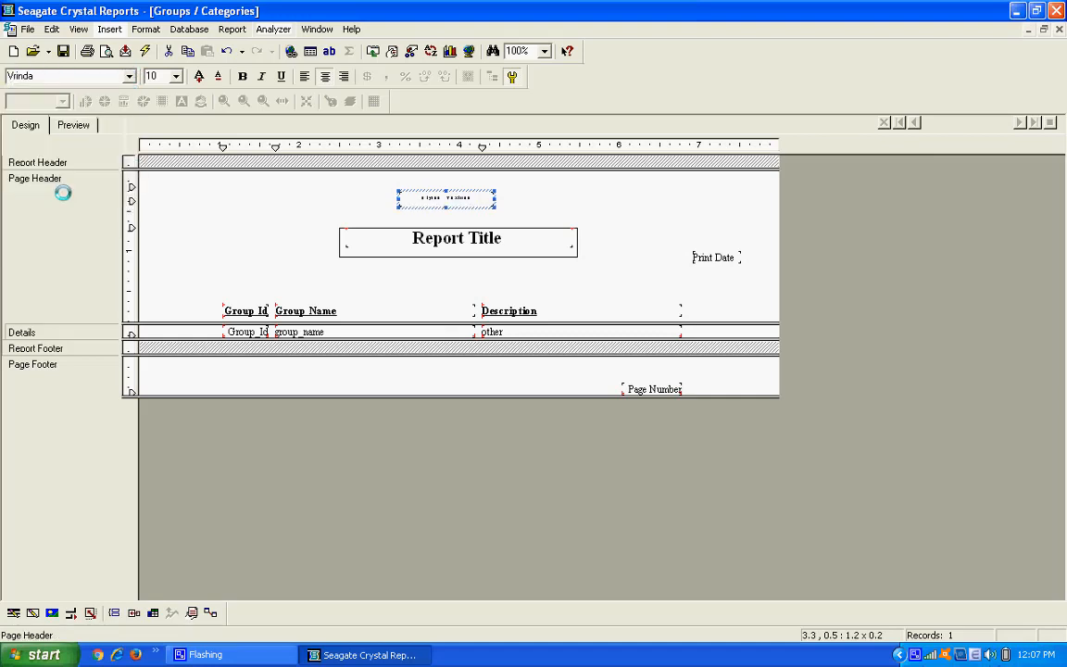
# - Nudge the "Styles Textiles" text object up slightly in the Page Header
pyautogui.press('Up')
pyautogui.press('Up')
pyautogui.press('Up')
pyautogui.press('Up')
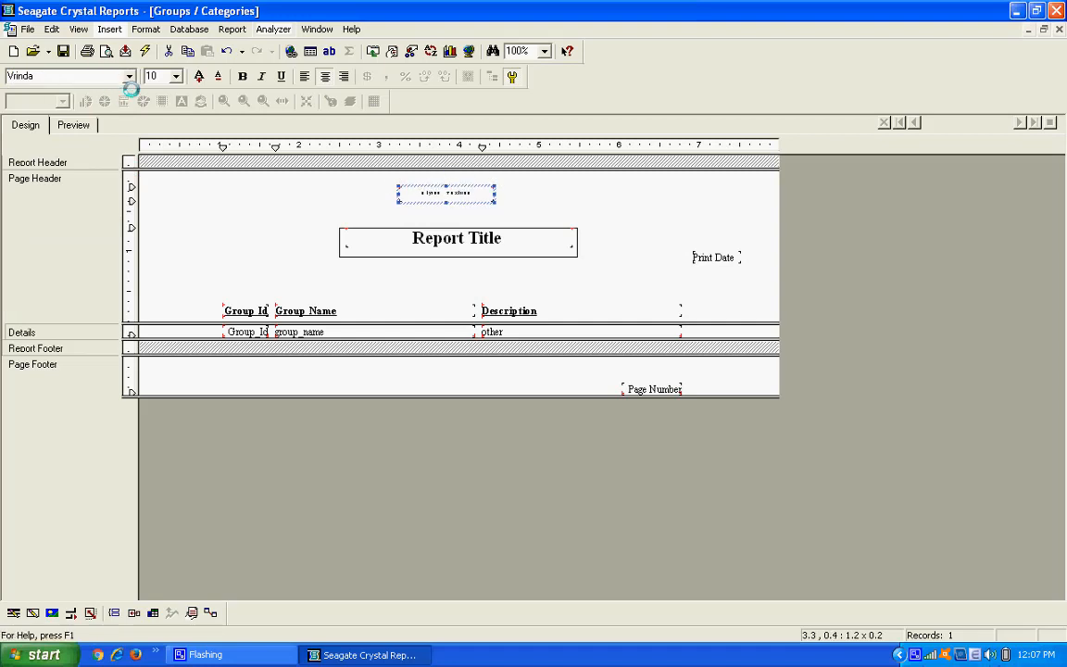
pyautogui.click(126, 76)
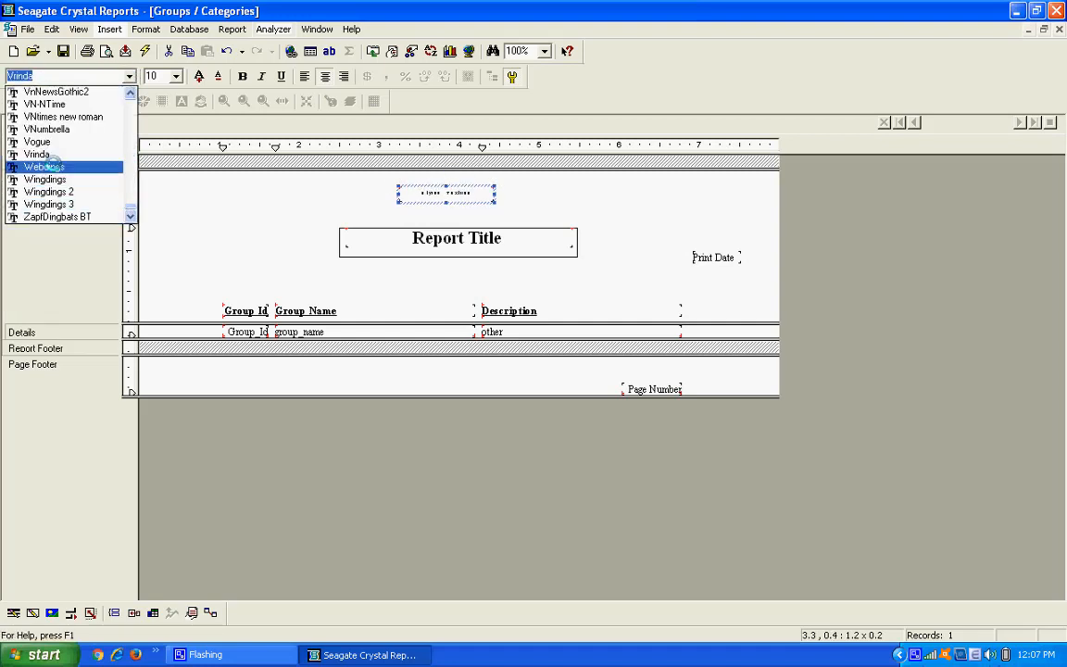
pyautogui.click(40, 73)
pyautogui.press('Delete')
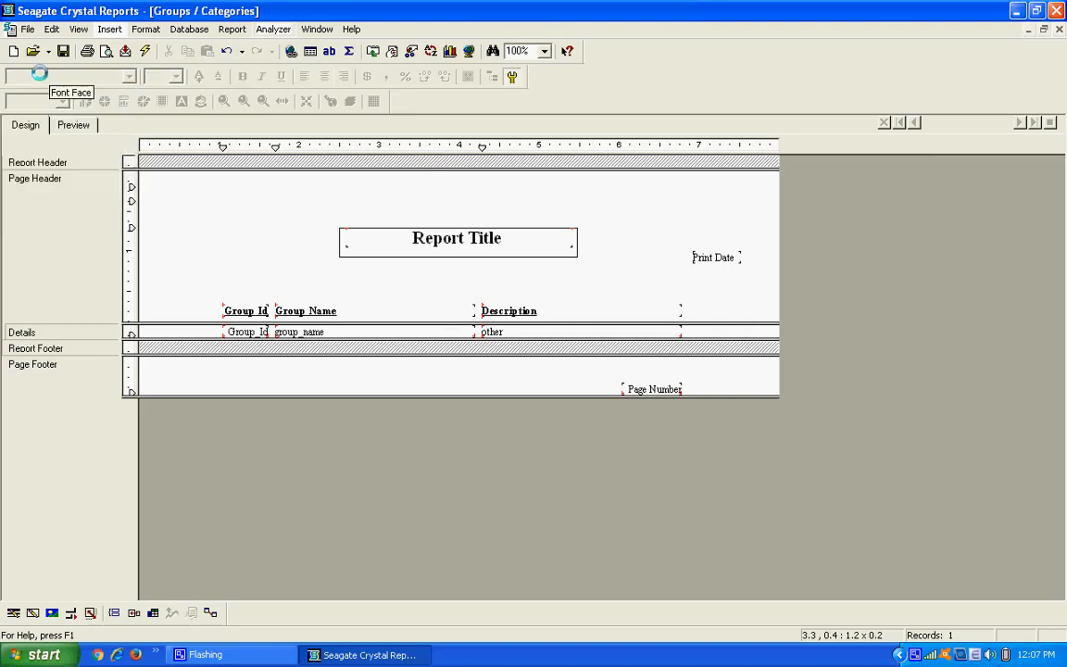
pyautogui.hotkey('ctrl', 'z')
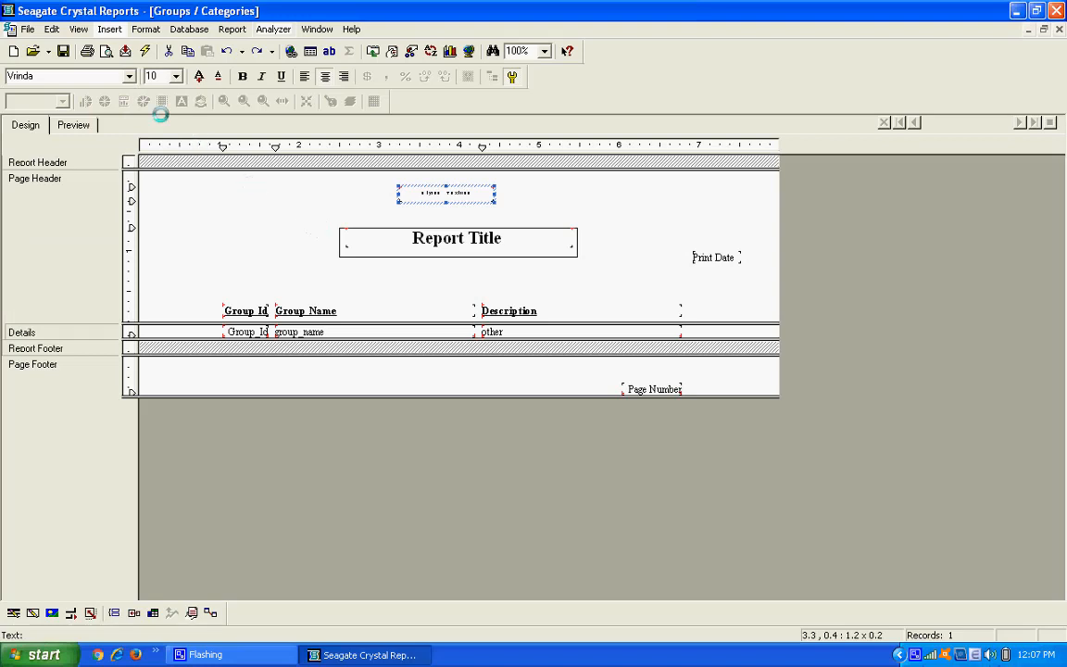
# - Set the "Styles Textiles" text object's font to Times New Roman (Arabic) and enlarge the object to about 3.3 x 0.4
pyautogui.click(93, 79)
pyautogui.write('time')
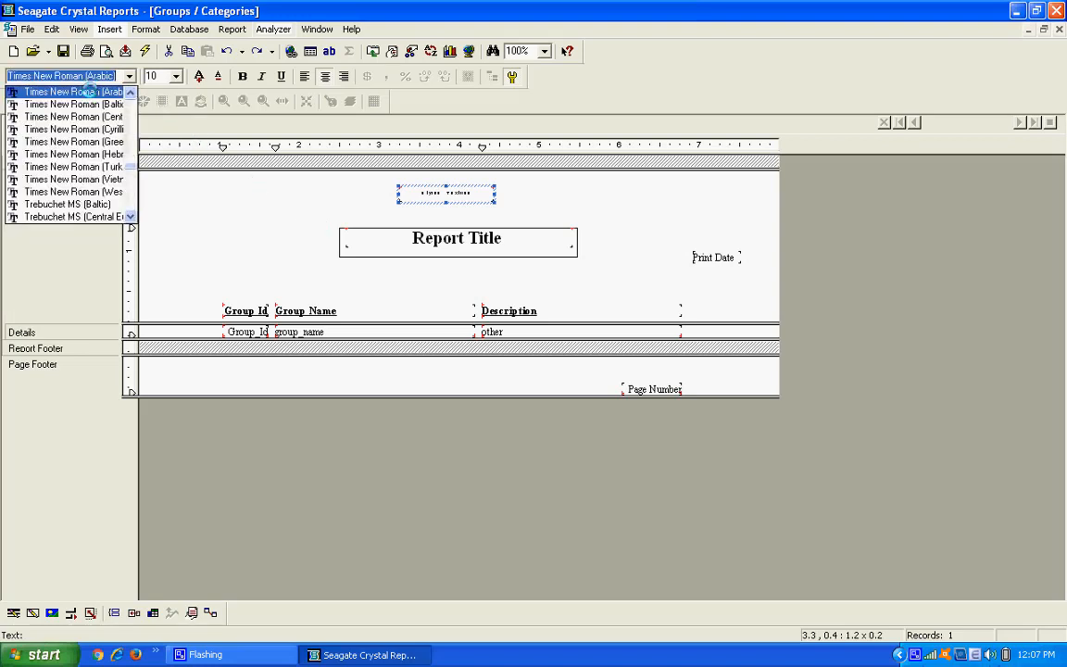
pyautogui.press('Return')
pyautogui.moveTo(495, 193); pyautogui.dragTo(574, 192)
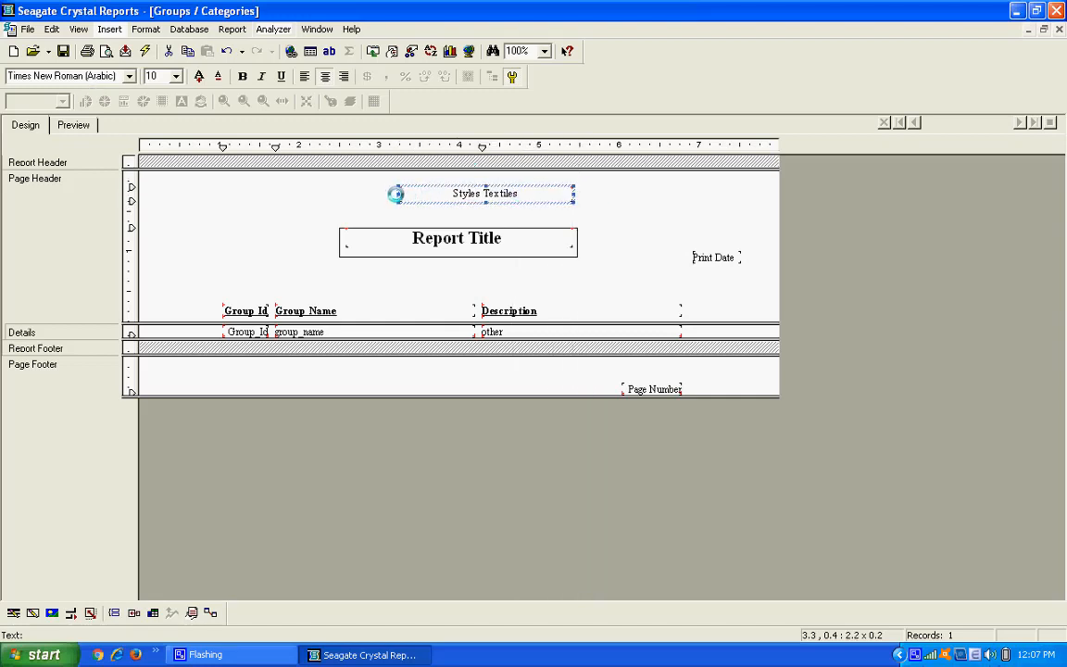
pyautogui.moveTo(397, 193); pyautogui.dragTo(313, 192)
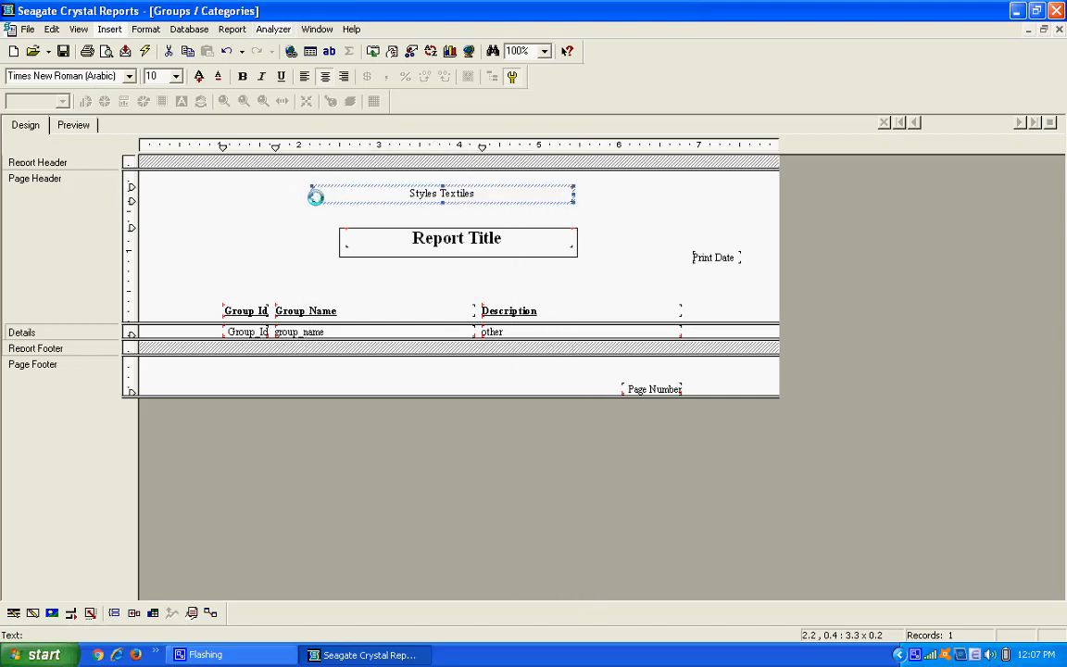
pyautogui.moveTo(441, 203); pyautogui.dragTo(441, 219)
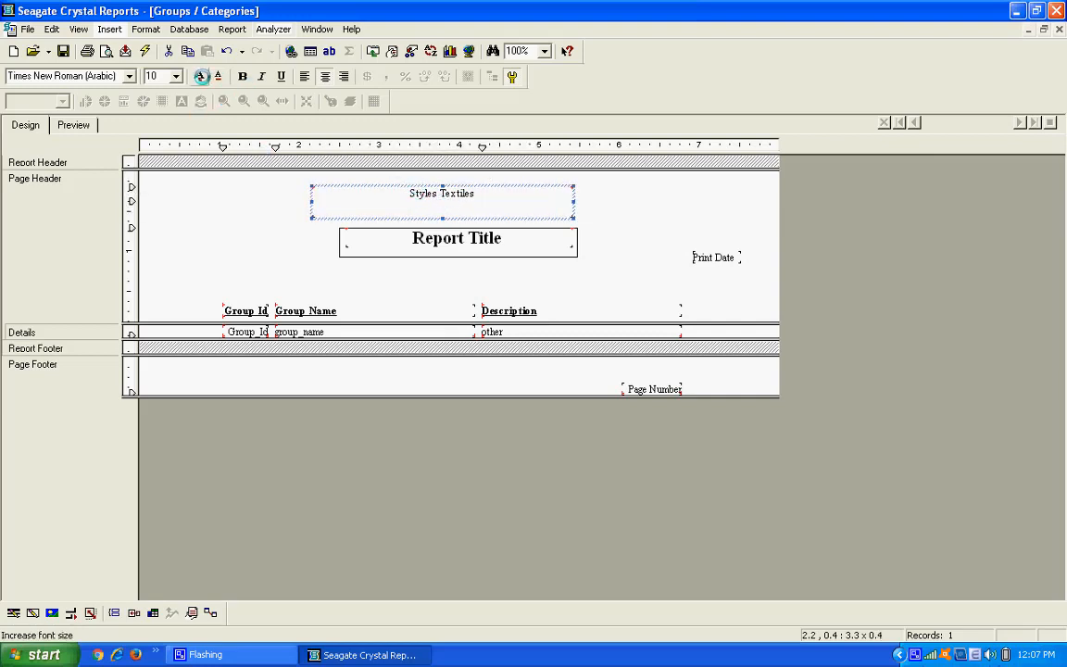
# - Set the "Styles Textiles" heading's font size to 22 and make it bold
pyautogui.click(201, 76)
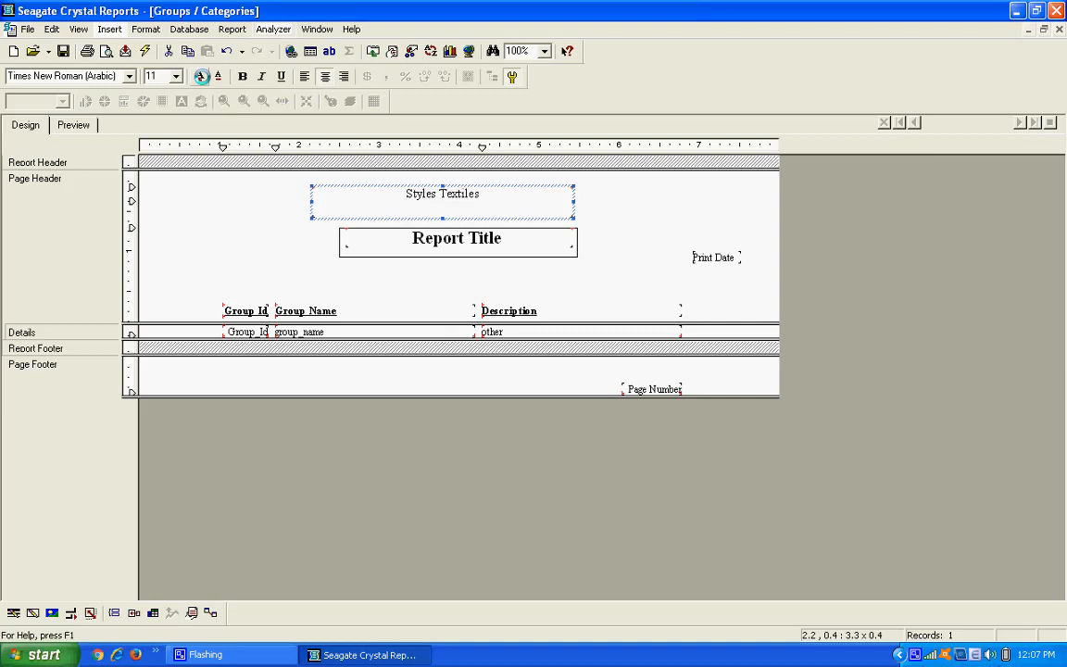
pyautogui.click(201, 76)
pyautogui.click(201, 76)
pyautogui.click(201, 76)
pyautogui.click(201, 76)
pyautogui.click(201, 76)
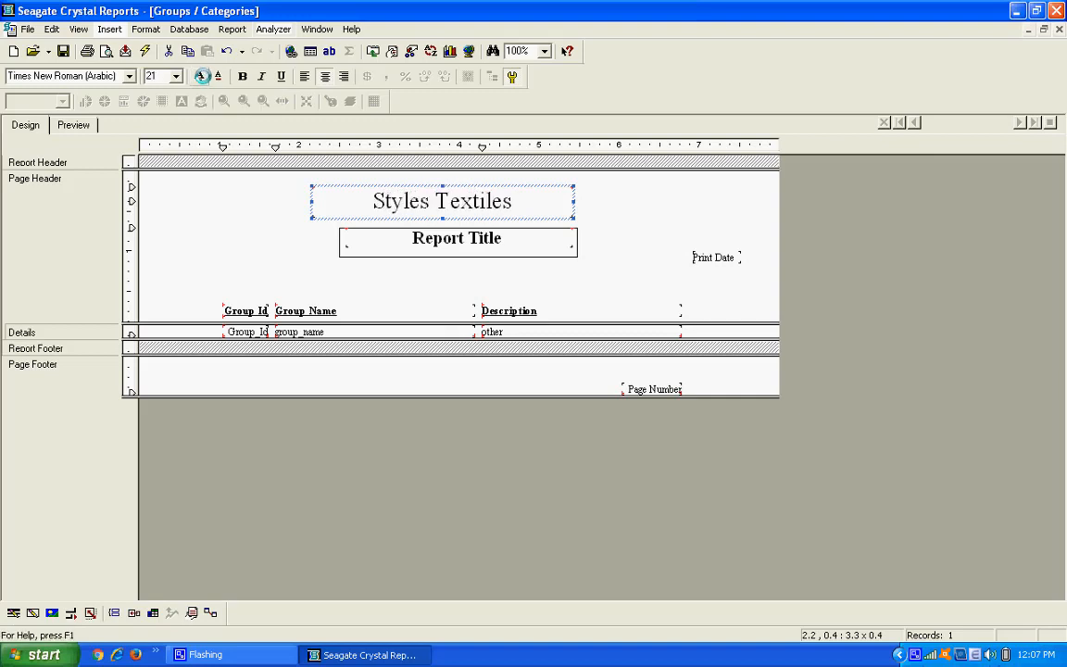
pyautogui.click(201, 76)
pyautogui.click(201, 76)
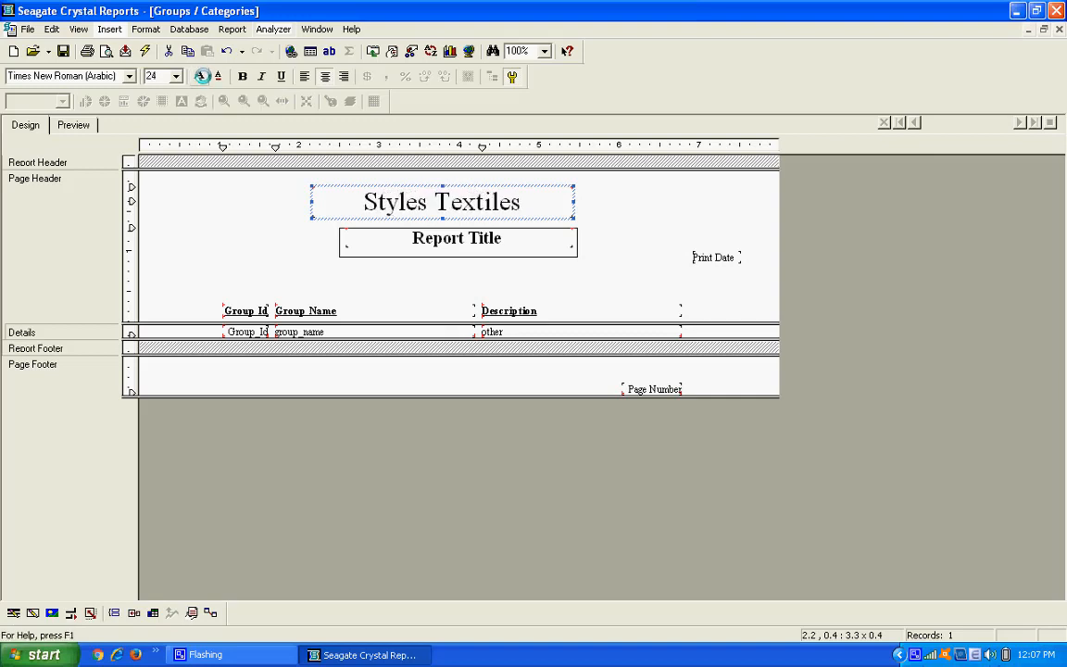
pyautogui.click(216, 76)
pyautogui.click(216, 76)
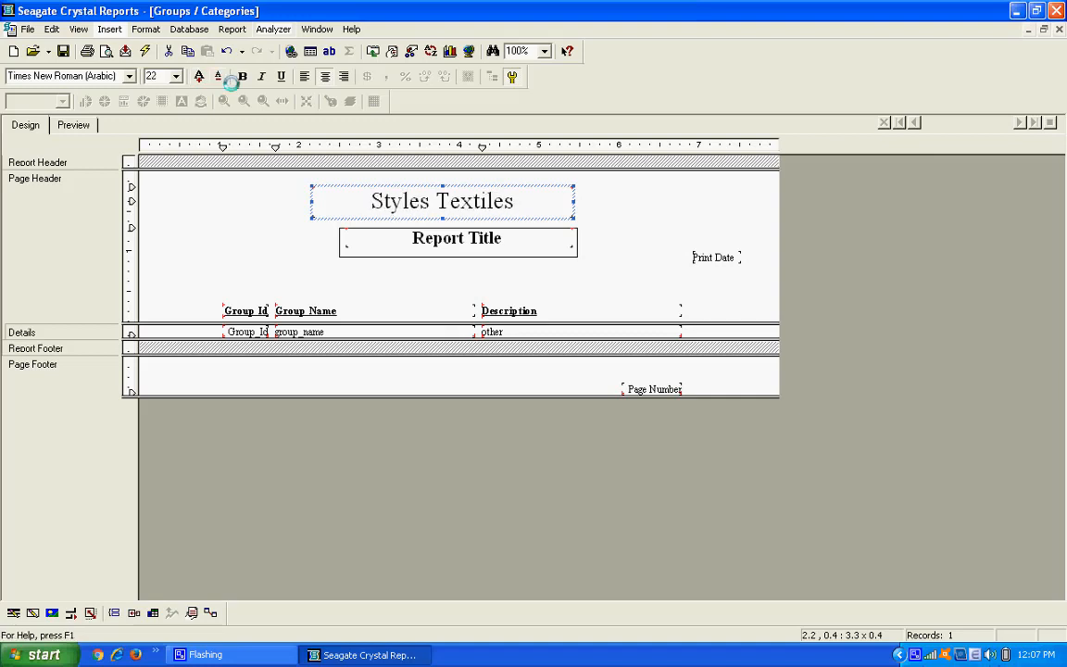
pyautogui.click(243, 76)
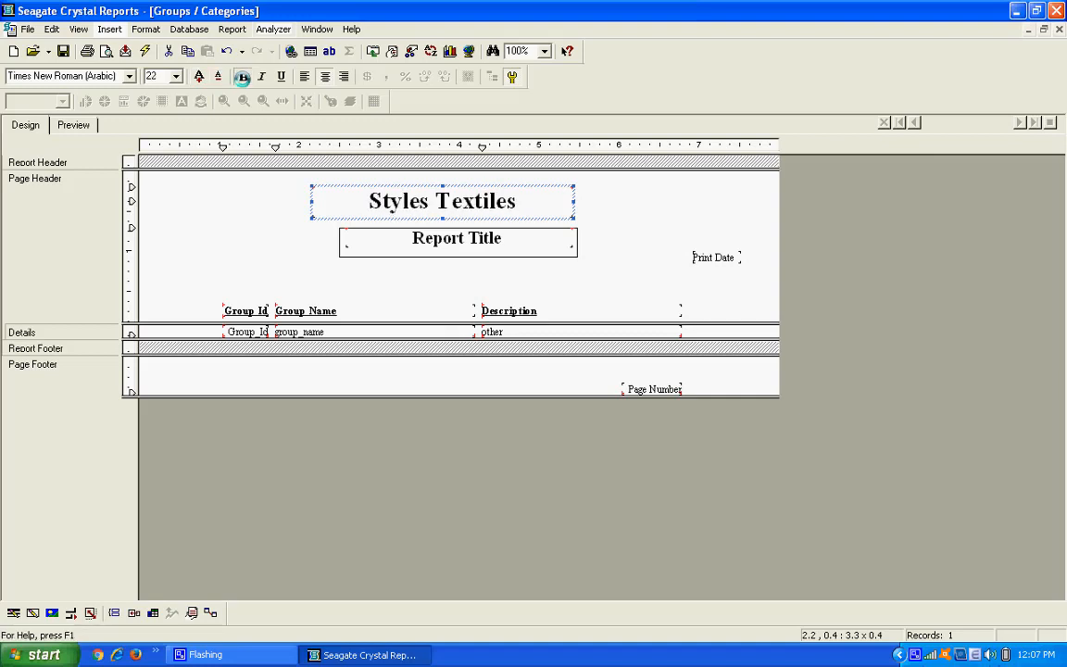
pyautogui.click(212, 269)
# - Shift the "Styles Textiles" heading slightly right and the Report Title field slightly left so their centres line up
pyautogui.moveTo(442, 200); pyautogui.dragTo(454, 199)
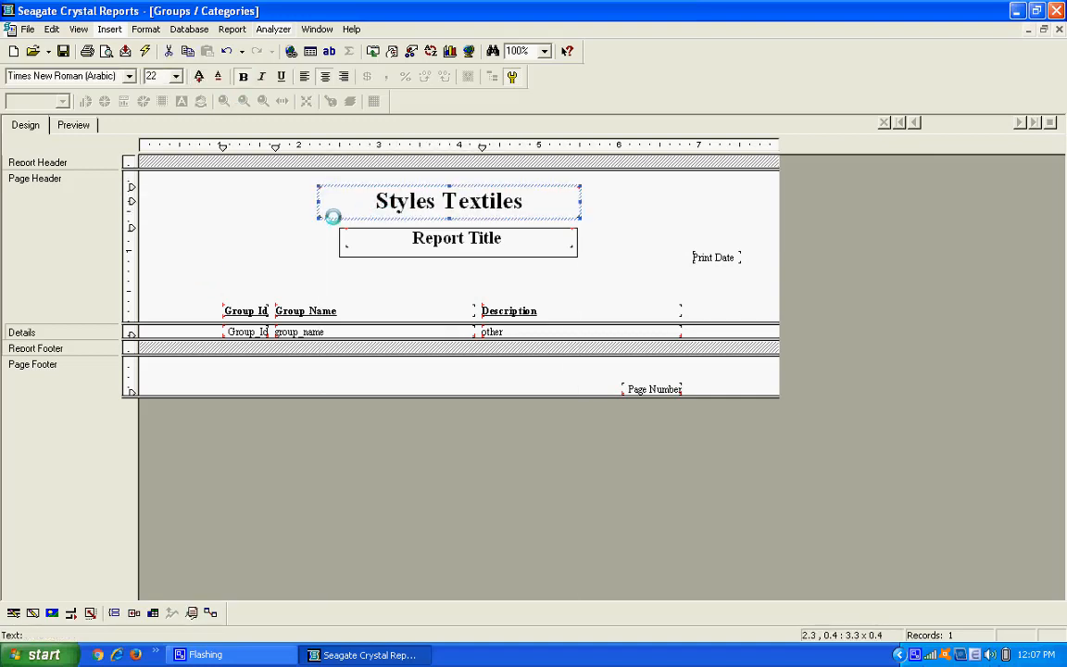
pyautogui.click(264, 217)
pyautogui.click(428, 239)
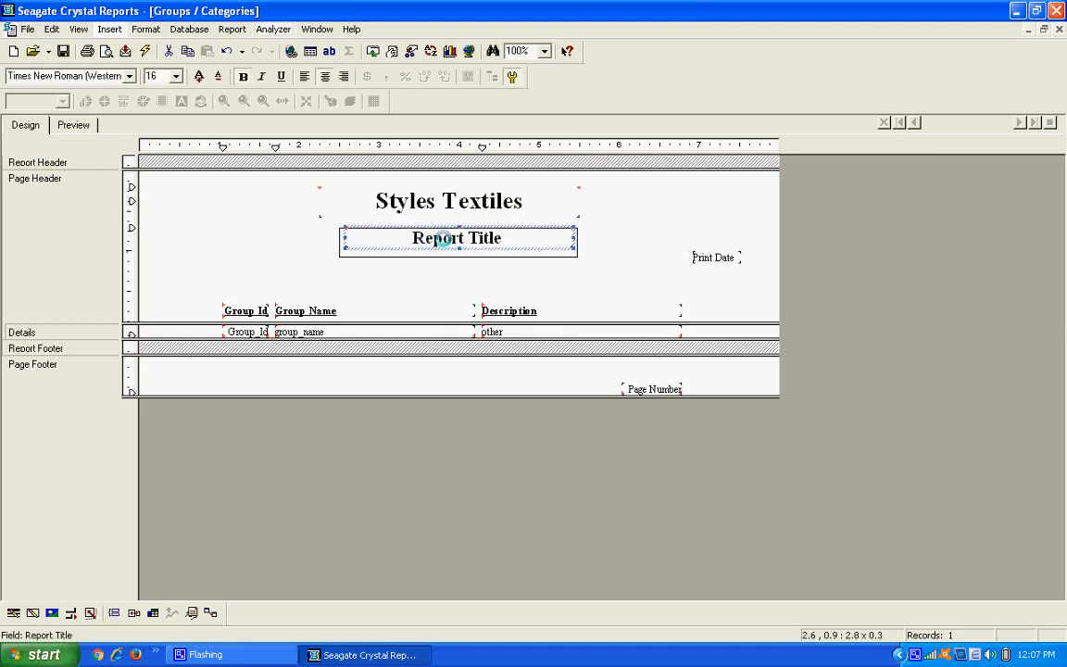
pyautogui.moveTo(441, 238); pyautogui.dragTo(448, 252)
pyautogui.click(283, 222)
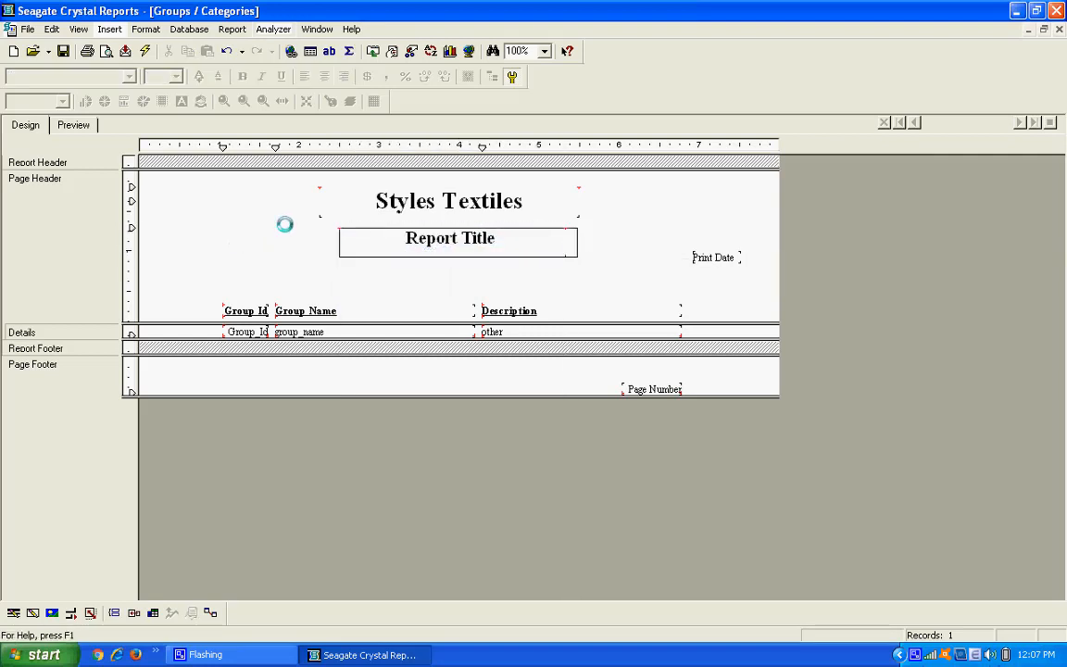
pyautogui.click(460, 228)
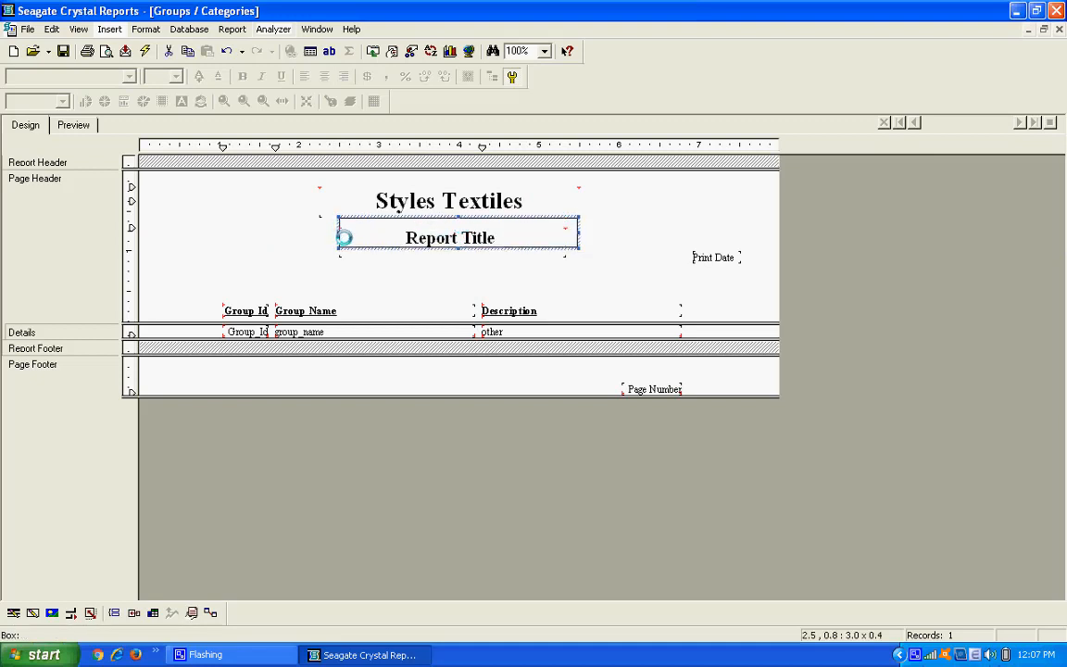
pyautogui.click(264, 215)
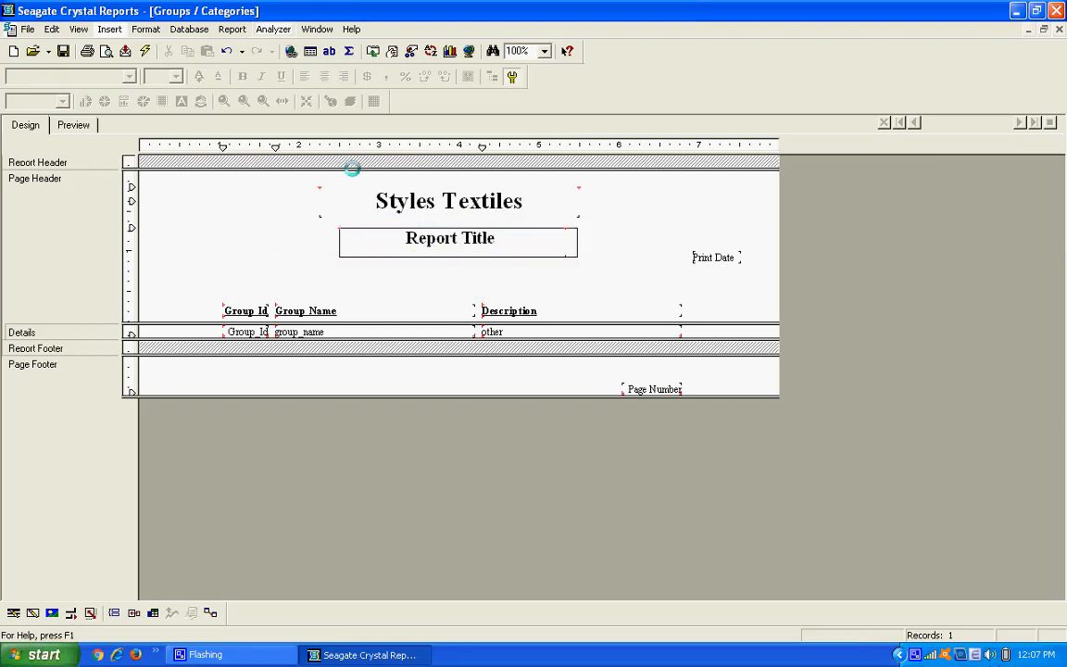
# - Widen the Print Date field to about 0.8 and set its date format to the 01-Mar-1999 style
pyautogui.click(718, 258)
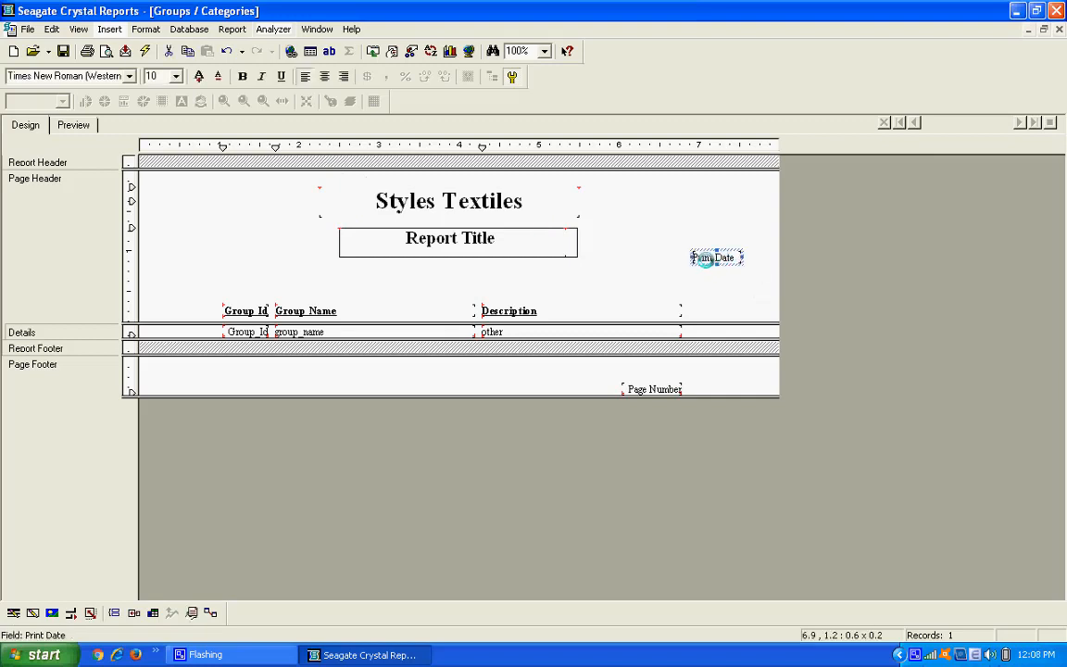
pyautogui.moveTo(690, 258); pyautogui.dragTo(679, 257)
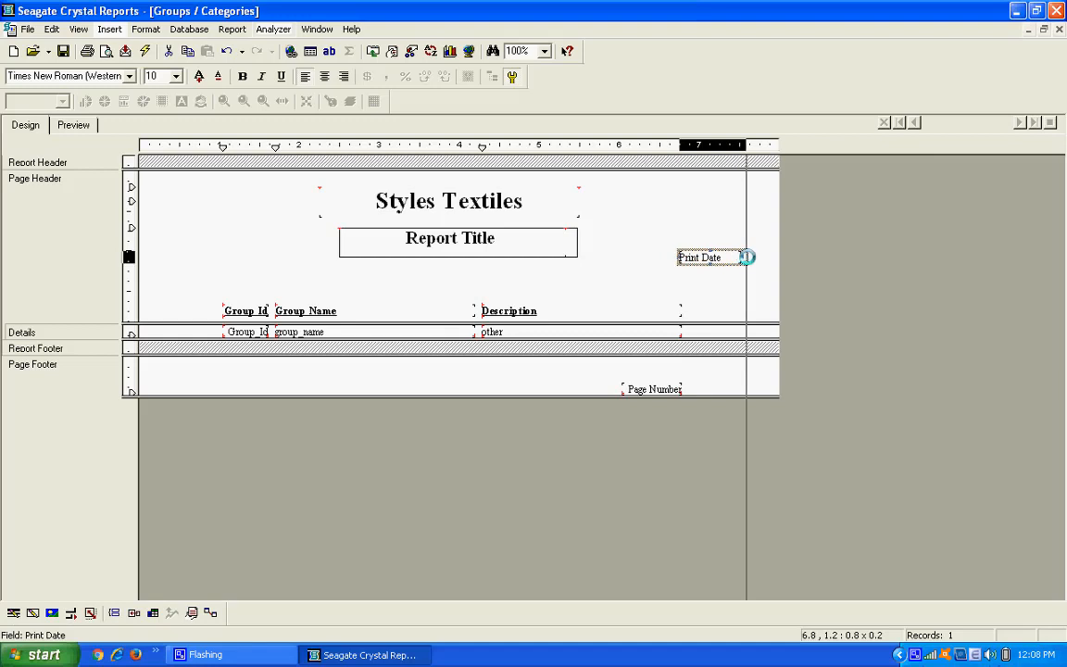
pyautogui.rightClick(723, 259)
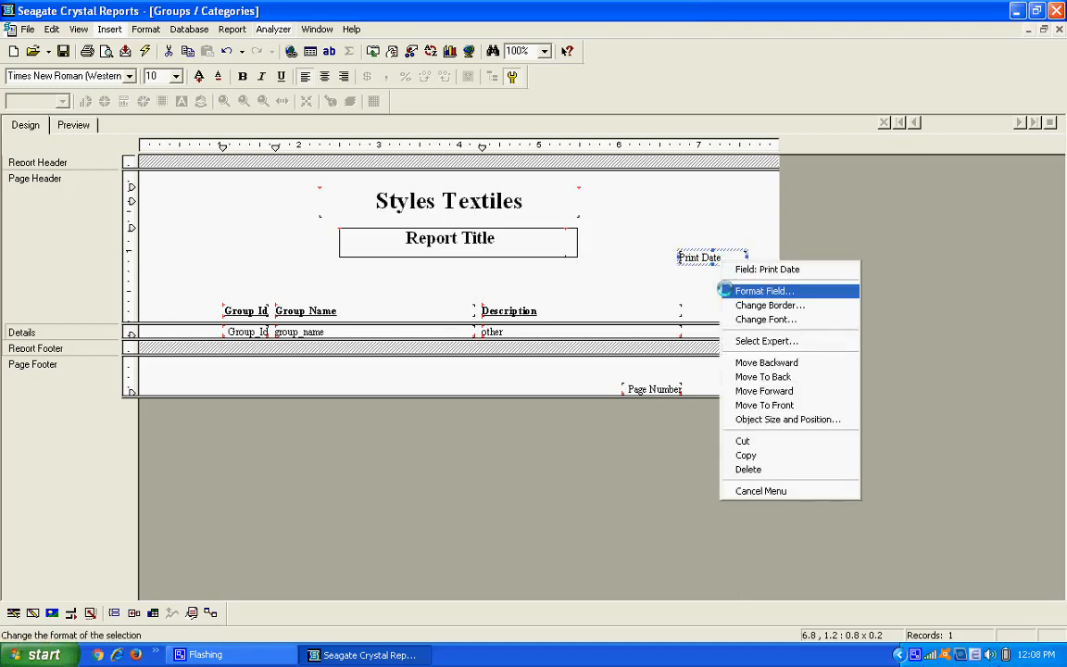
pyautogui.click(762, 290)
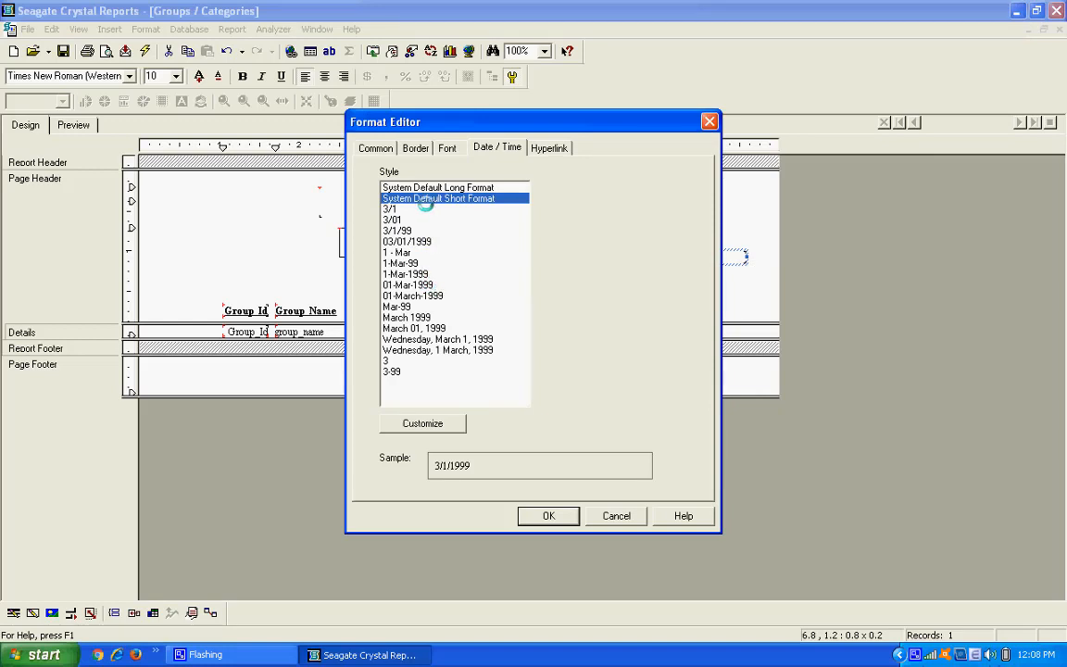
pyautogui.click(400, 286)
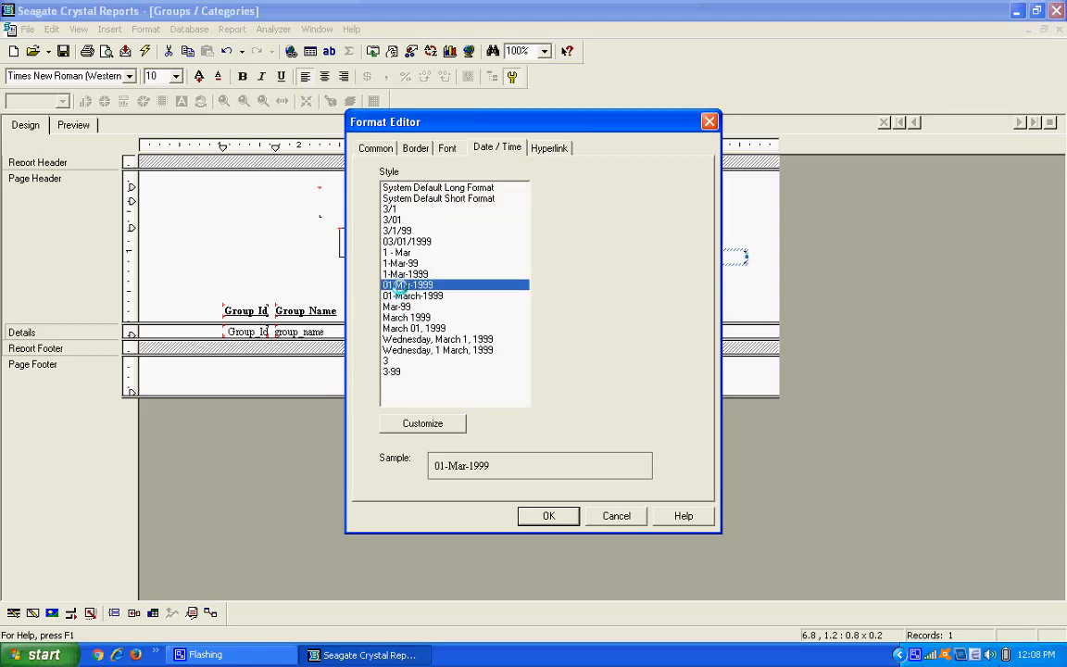
pyautogui.click(555, 515)
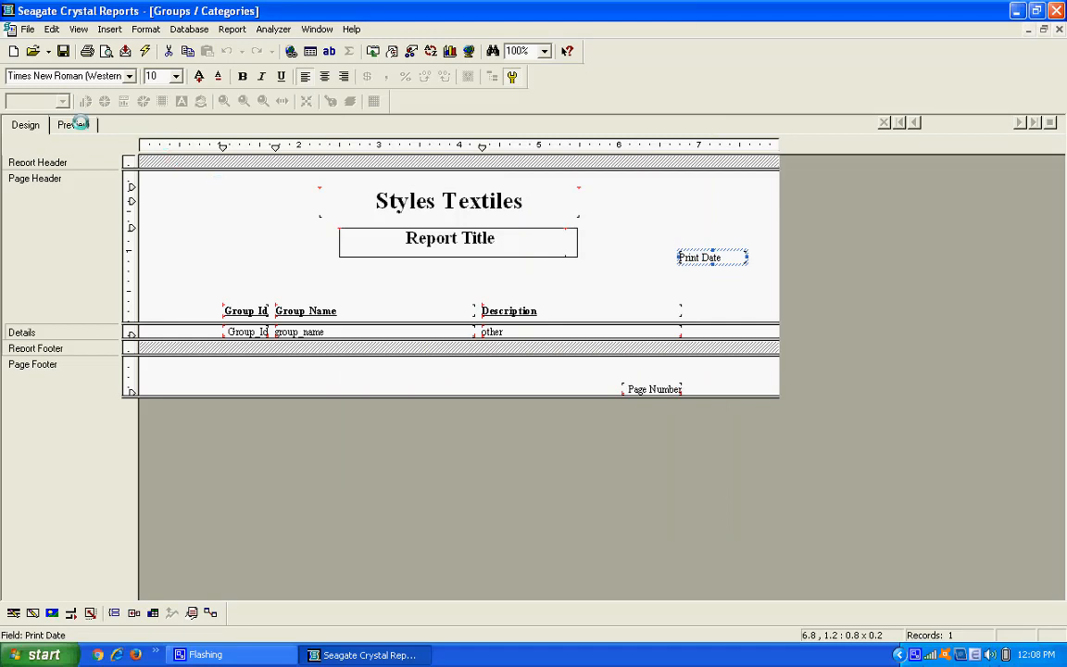
# - In the report preview, place a copy of the Description heading above the print date and change its text to "Report Print Date:"
pyautogui.click(75, 124)
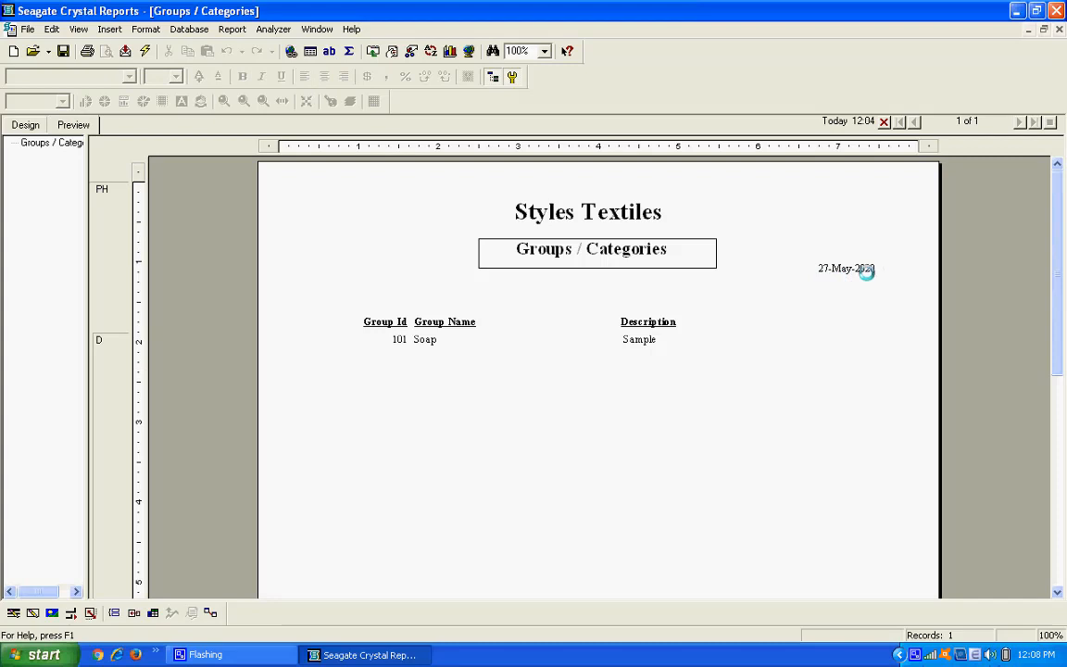
pyautogui.click(633, 322)
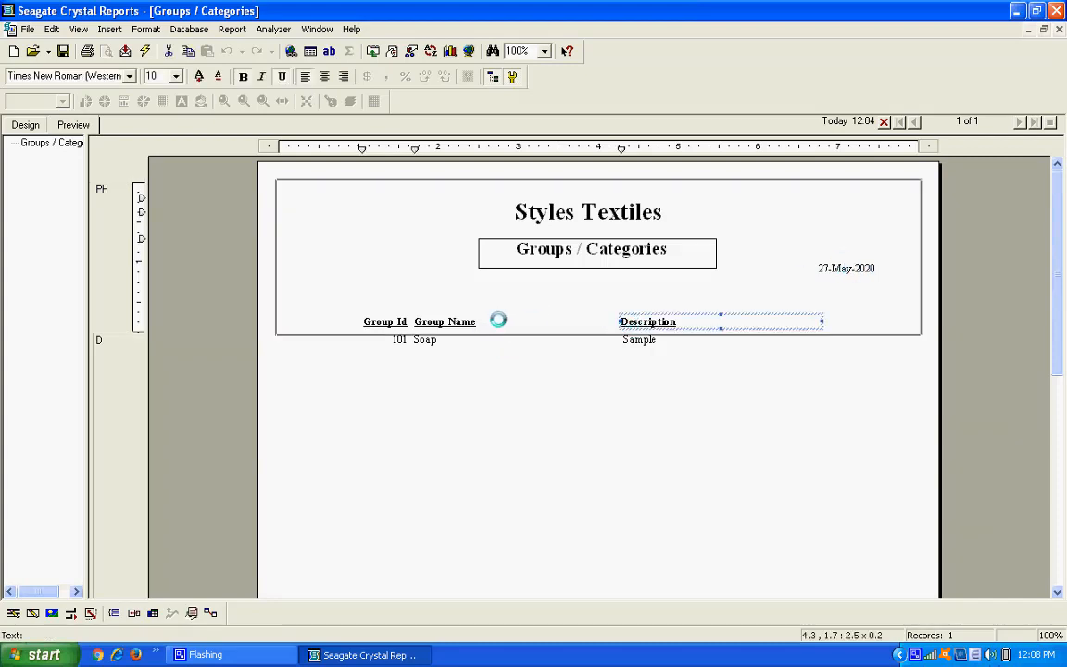
pyautogui.moveTo(787, 236); pyautogui.dragTo(721, 240)
pyautogui.doubleClick(803, 244)
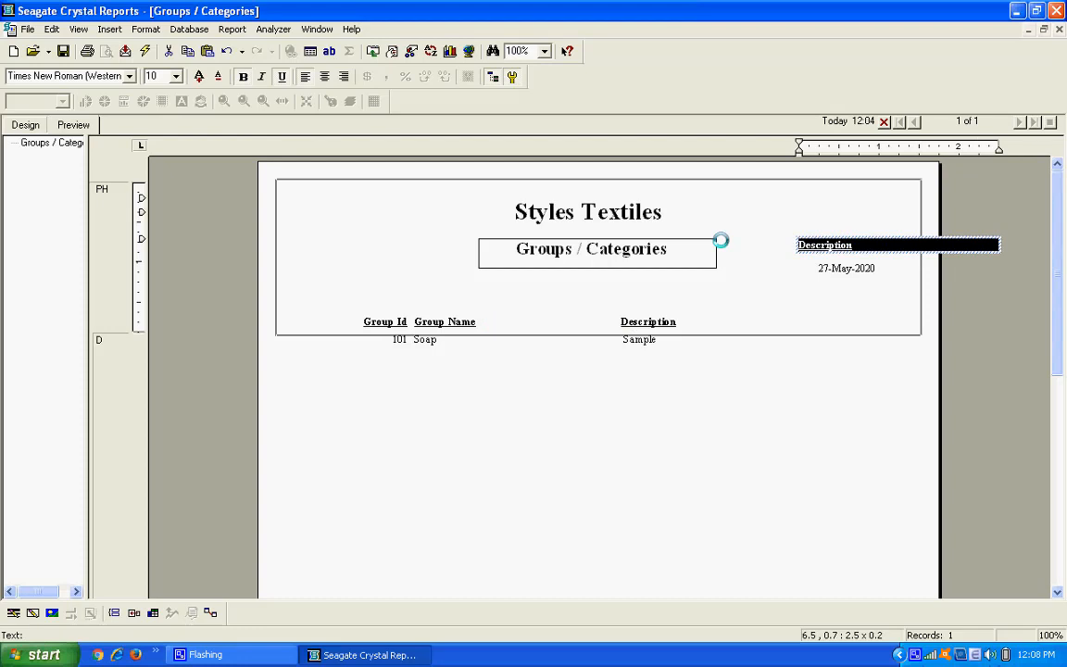
pyautogui.write('Print Date:')
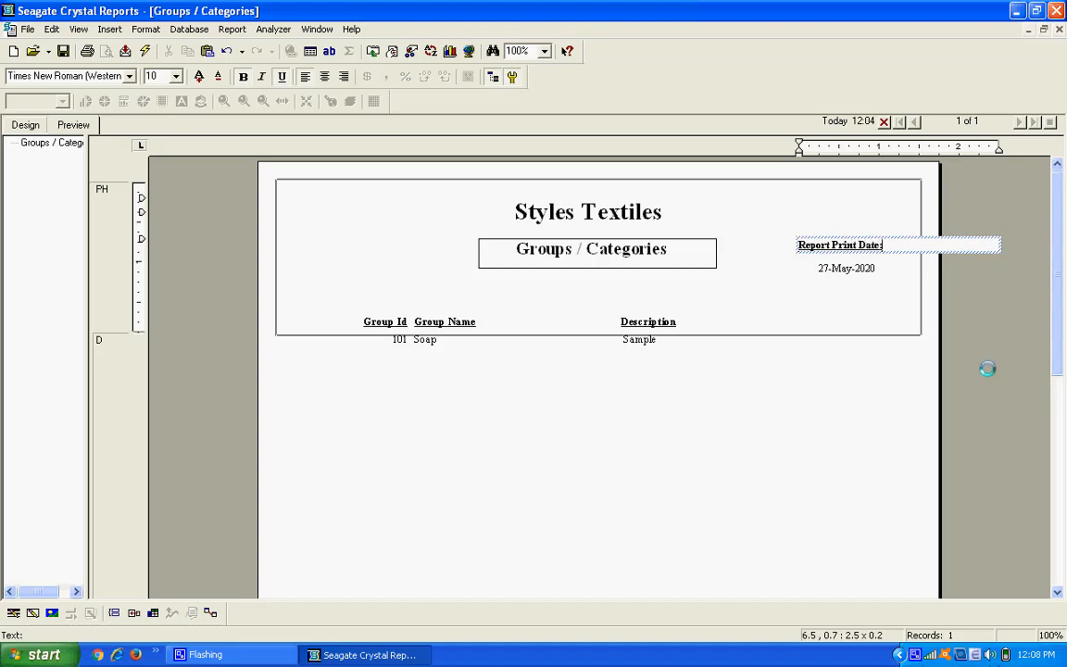
pyautogui.click(801, 379)
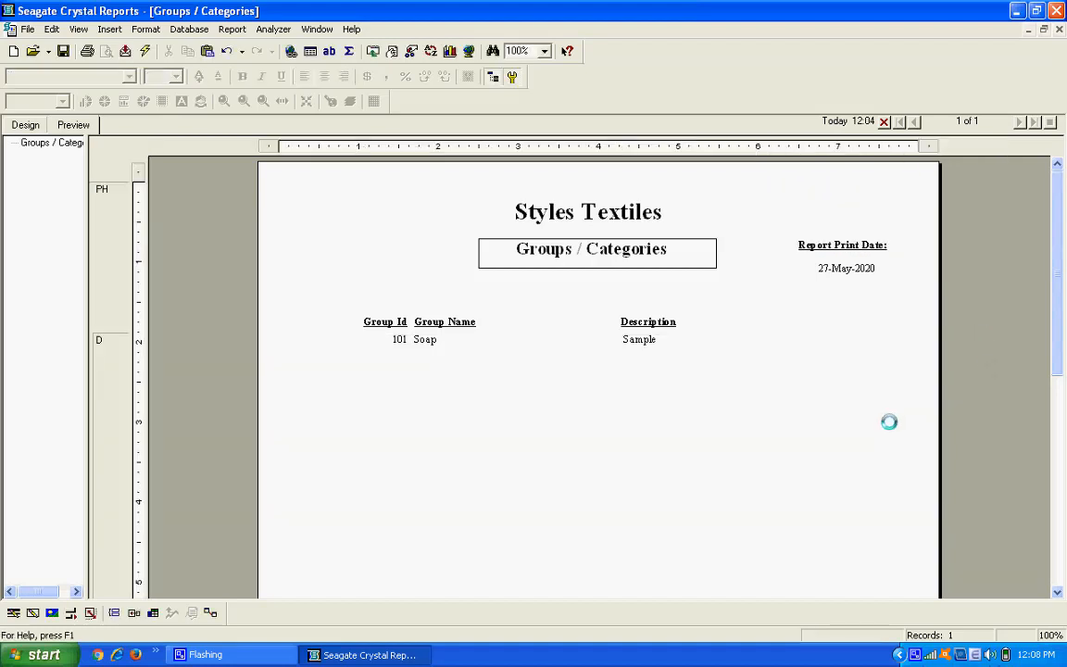
# - Remove the underline from the "Report Print Date:" label
pyautogui.click(834, 246)
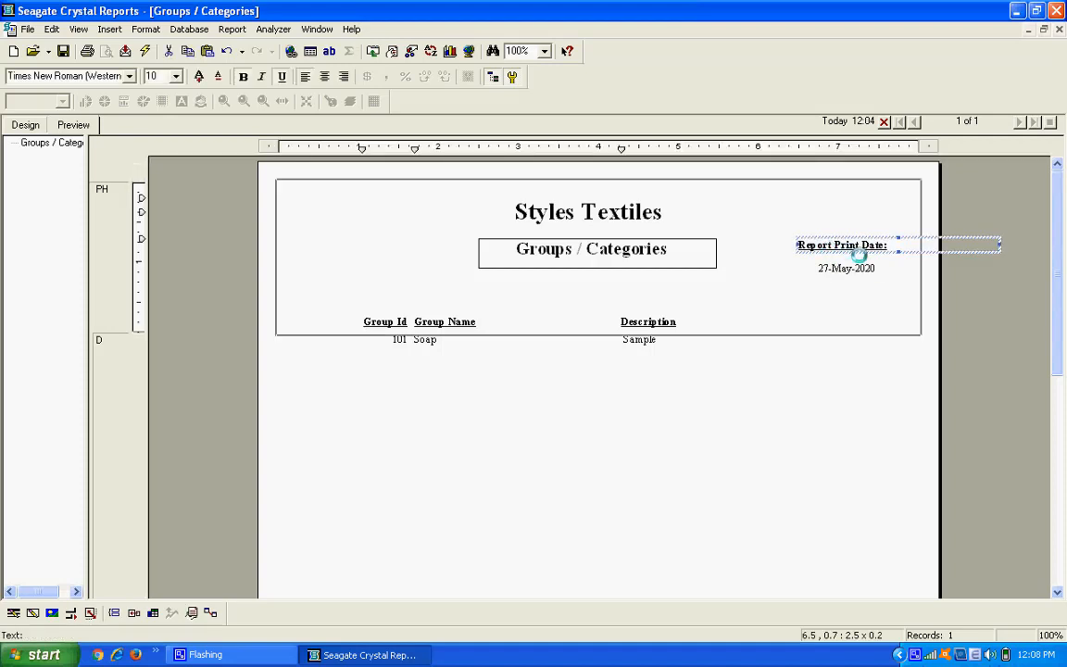
pyautogui.click(285, 76)
pyautogui.click(708, 467)
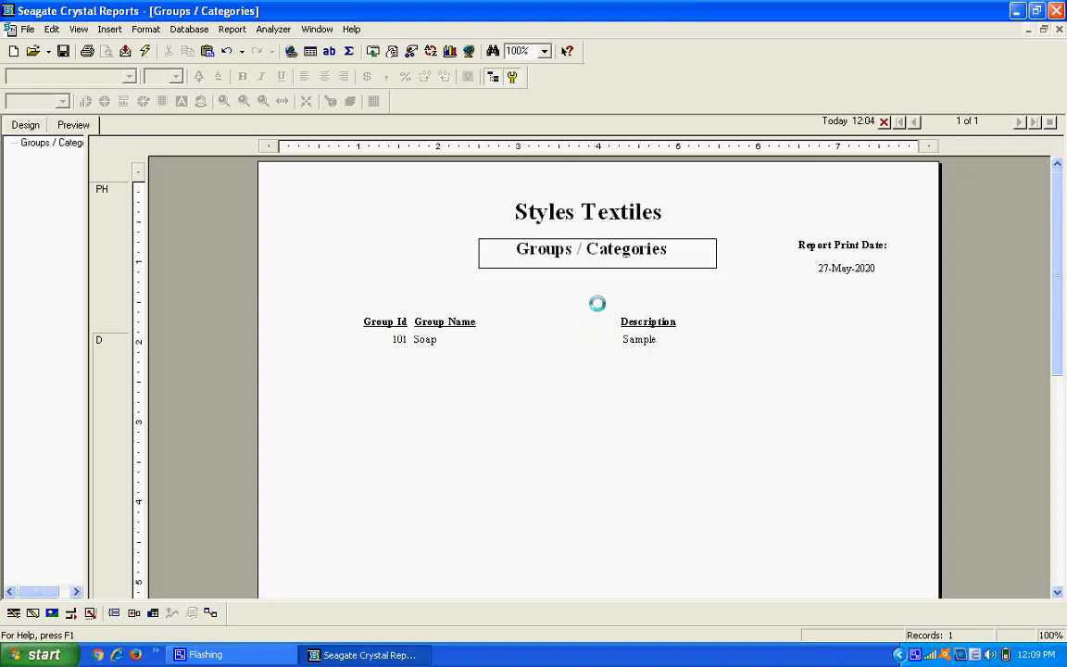
# - Move the Description and Group Name headings and their field values to the right to spread out the report columns
pyautogui.moveTo(653, 319); pyautogui.dragTo(718, 321)
pyautogui.click(649, 339)
pyautogui.moveTo(648, 339); pyautogui.dragTo(707, 339)
pyautogui.click(452, 319)
pyautogui.moveTo(451, 319); pyautogui.dragTo(477, 341)
pyautogui.click(439, 340)
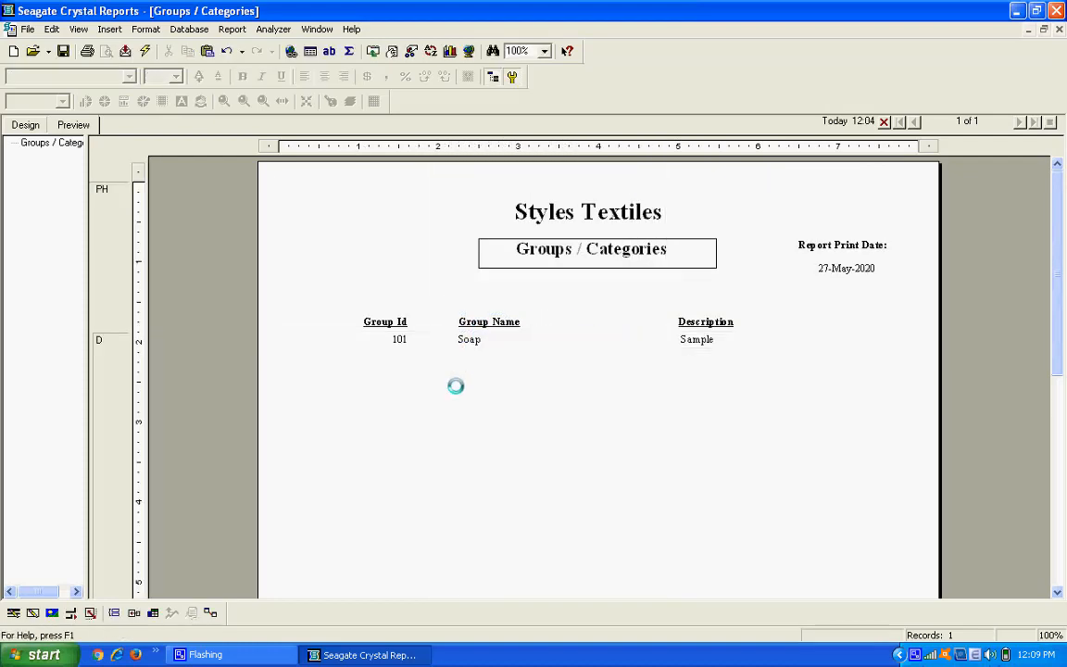
# - Shift the Group_Id field slightly left beneath its heading and place it in the Details section in the report design
pyautogui.moveTo(397, 339); pyautogui.dragTo(387, 340)
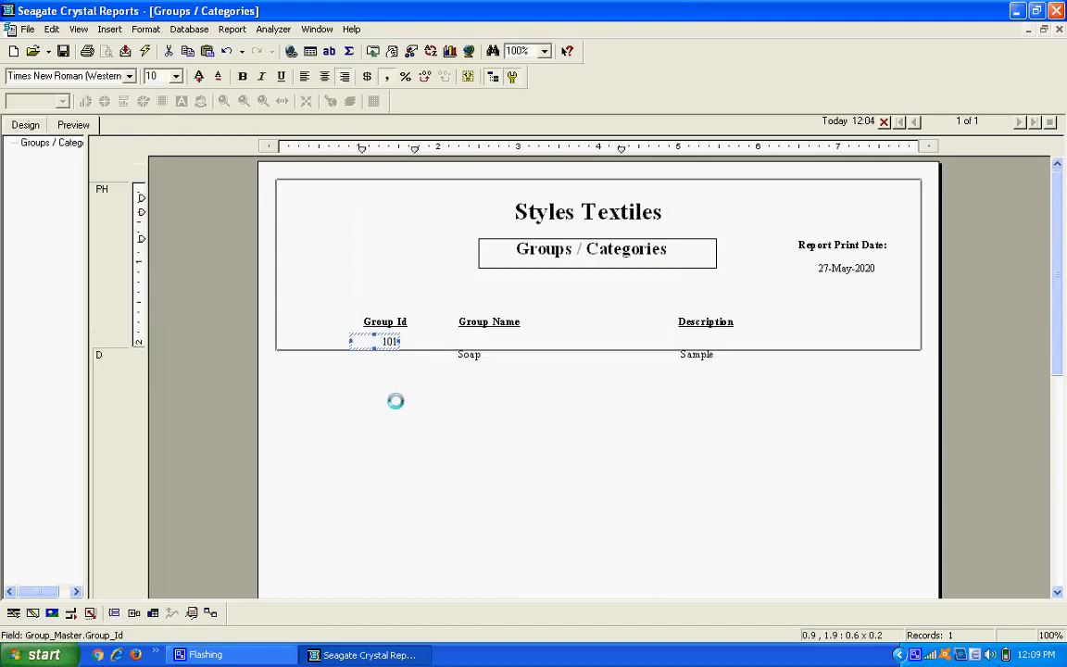
pyautogui.click(395, 400)
pyautogui.click(26, 125)
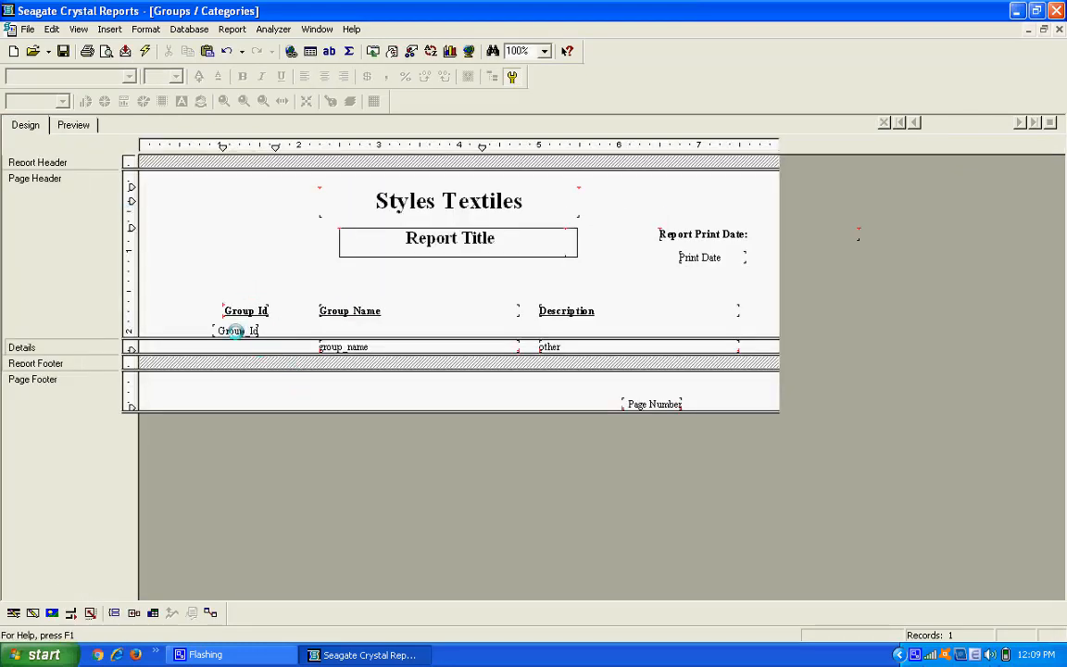
pyautogui.moveTo(237, 331); pyautogui.dragTo(195, 305)
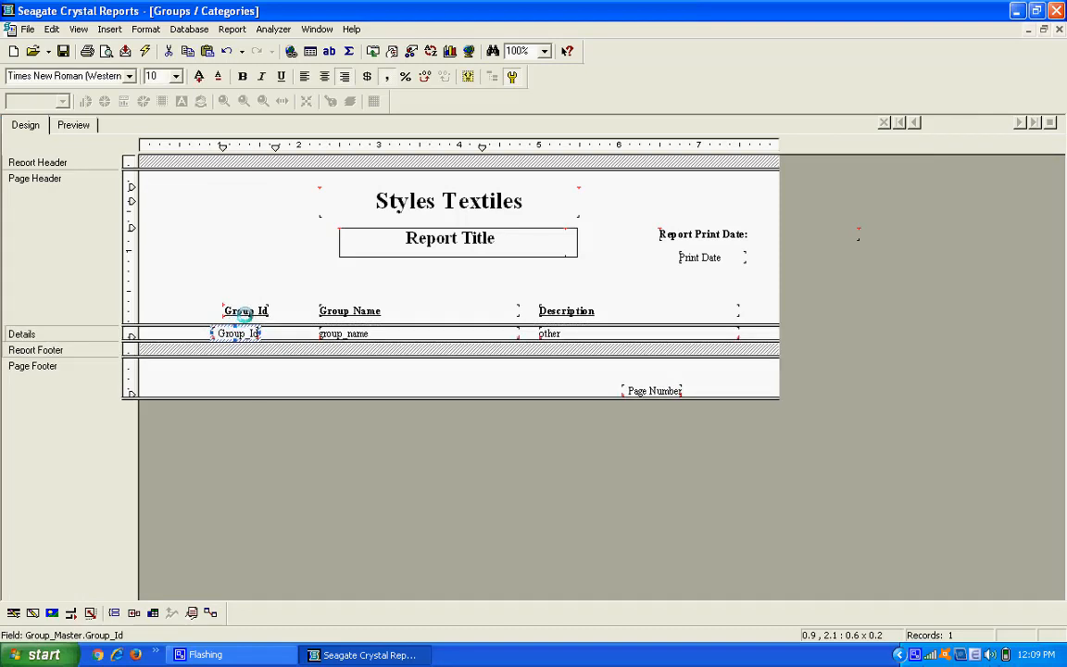
pyautogui.click(244, 311)
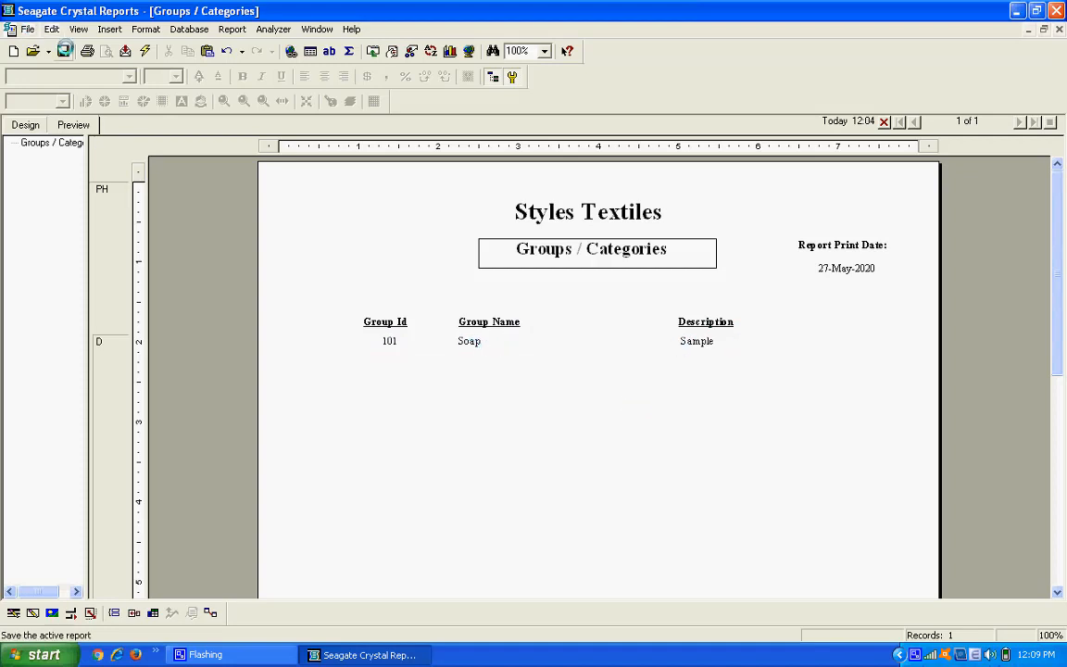
# - Save the report as a Crystal Reports file named Groups on the Desktop
pyautogui.click(64, 50)
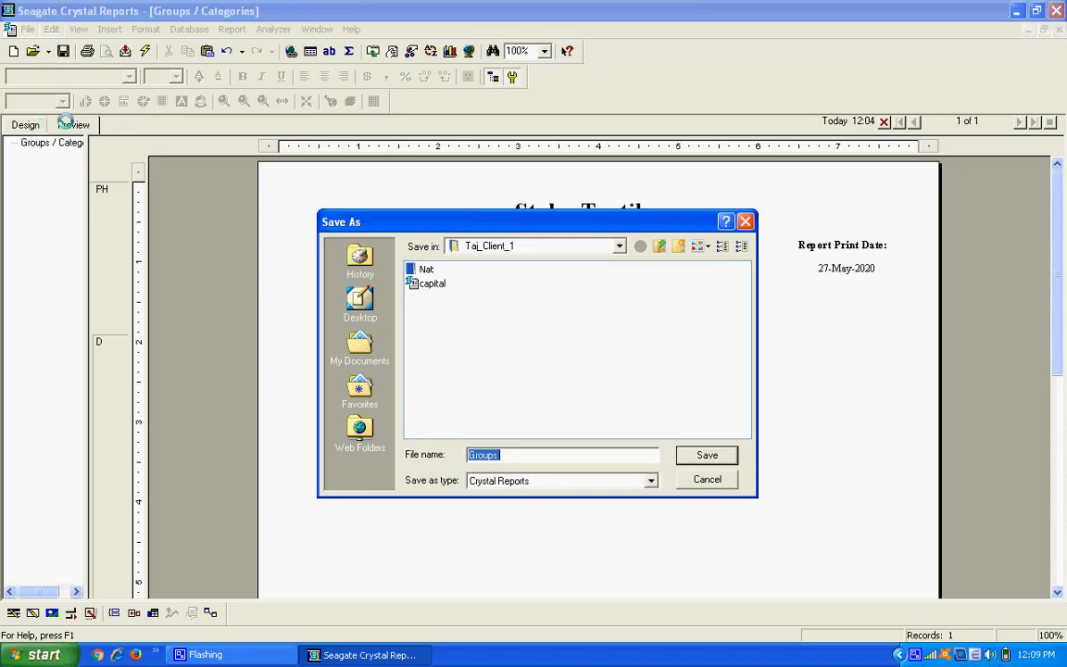
pyautogui.click(359, 301)
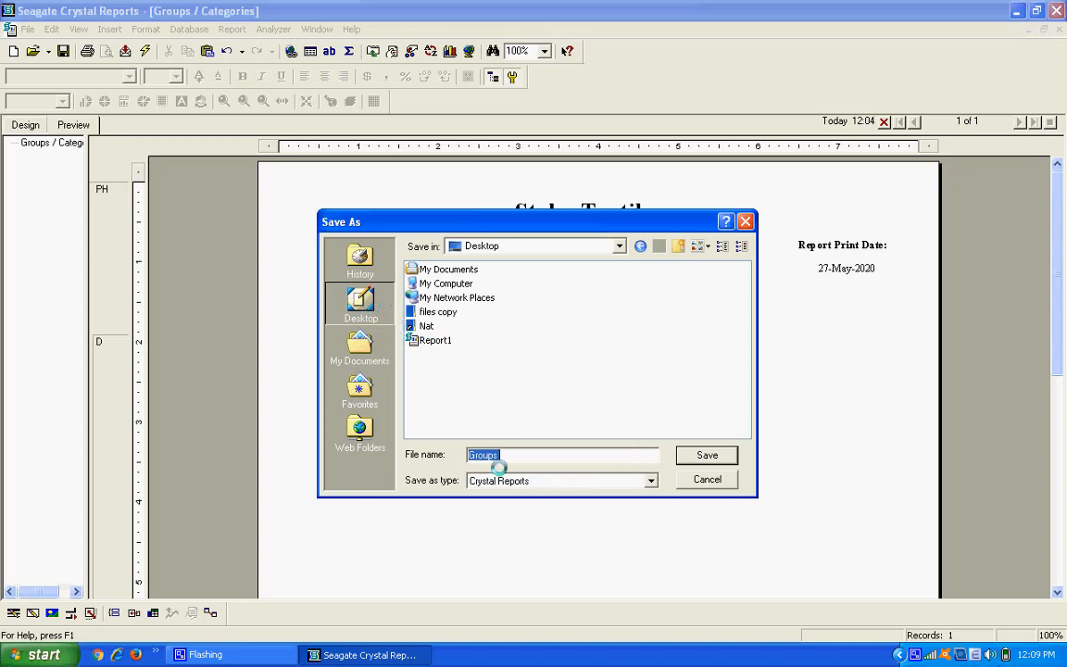
pyautogui.click(684, 455)
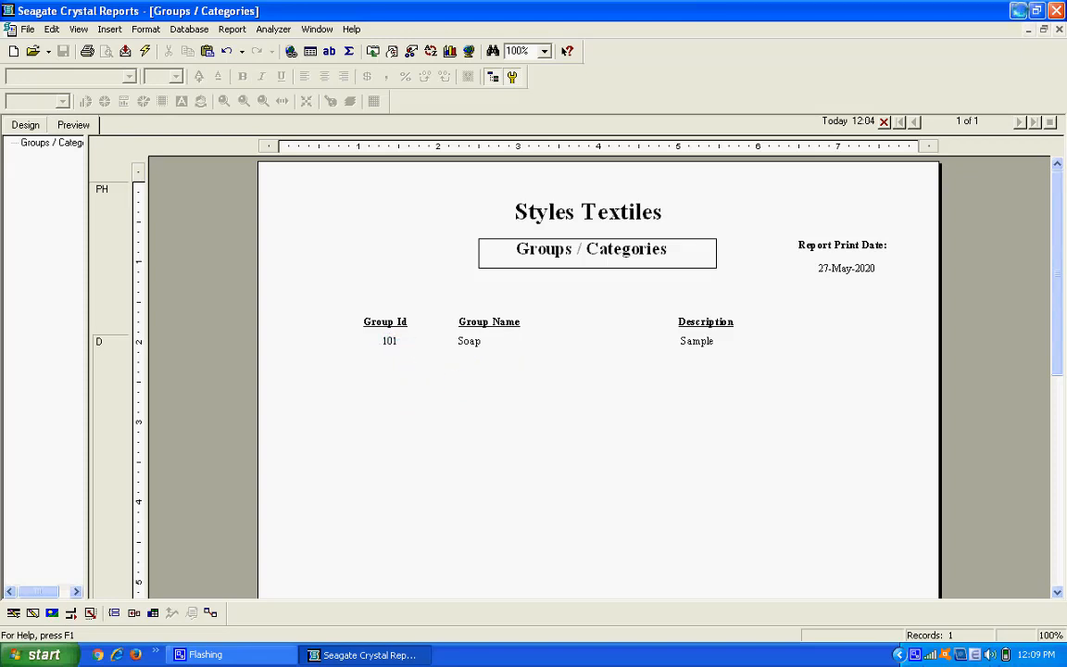
# - Switch to the Taj_Client project in Microsoft Visual Basic from the desktop, run it and log on to the store program
pyautogui.click(1019, 11)
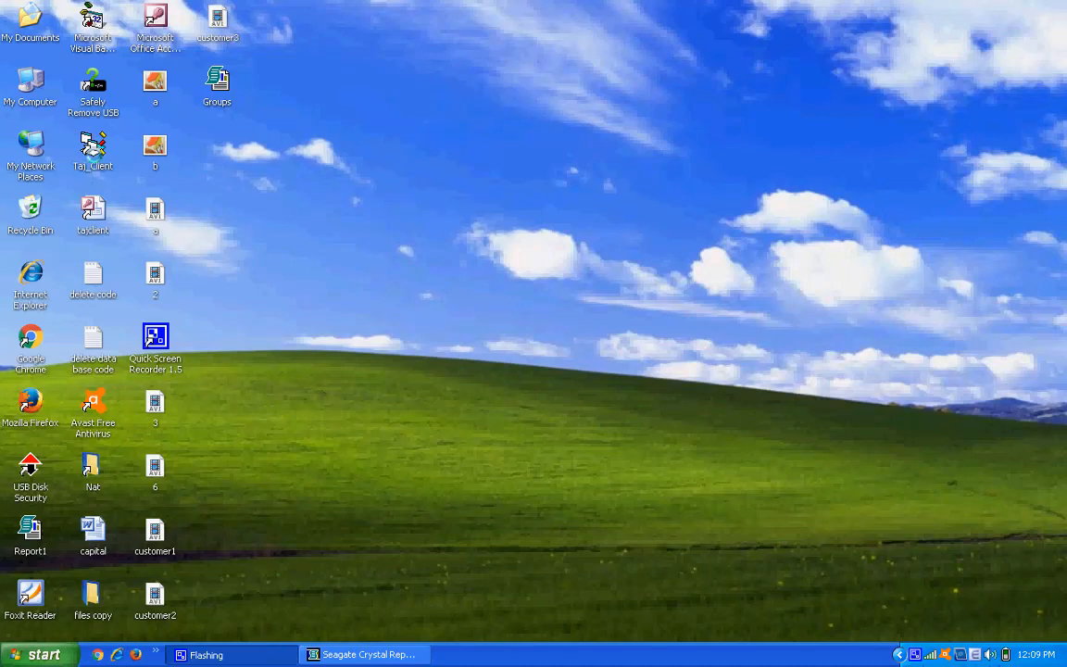
pyautogui.click(93, 150)
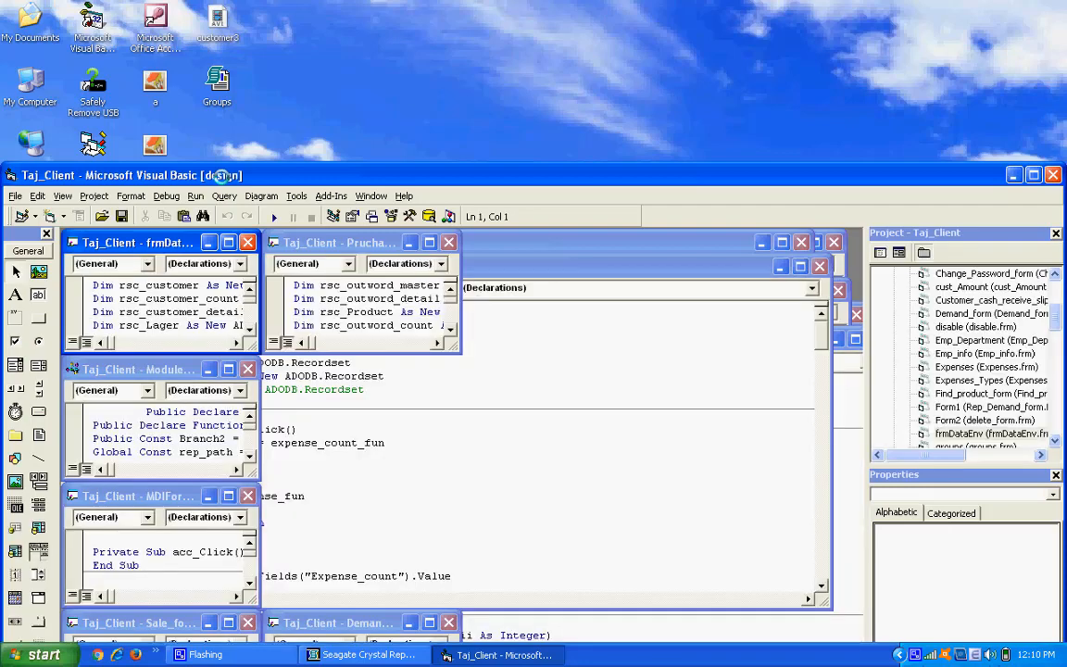
pyautogui.press('F5')
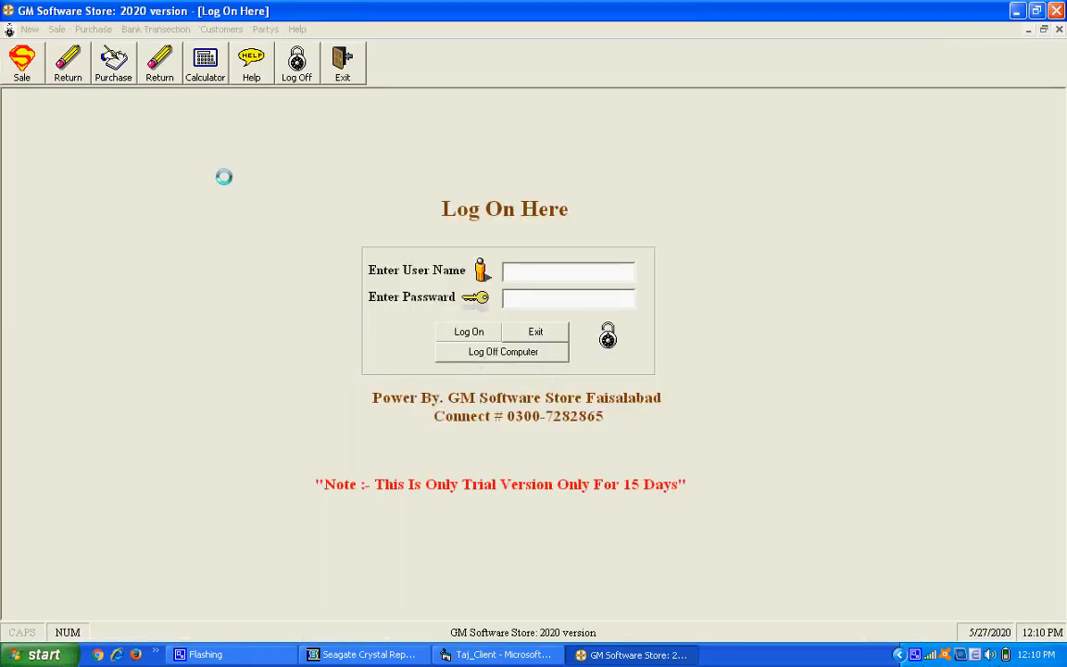
pyautogui.press('Return')
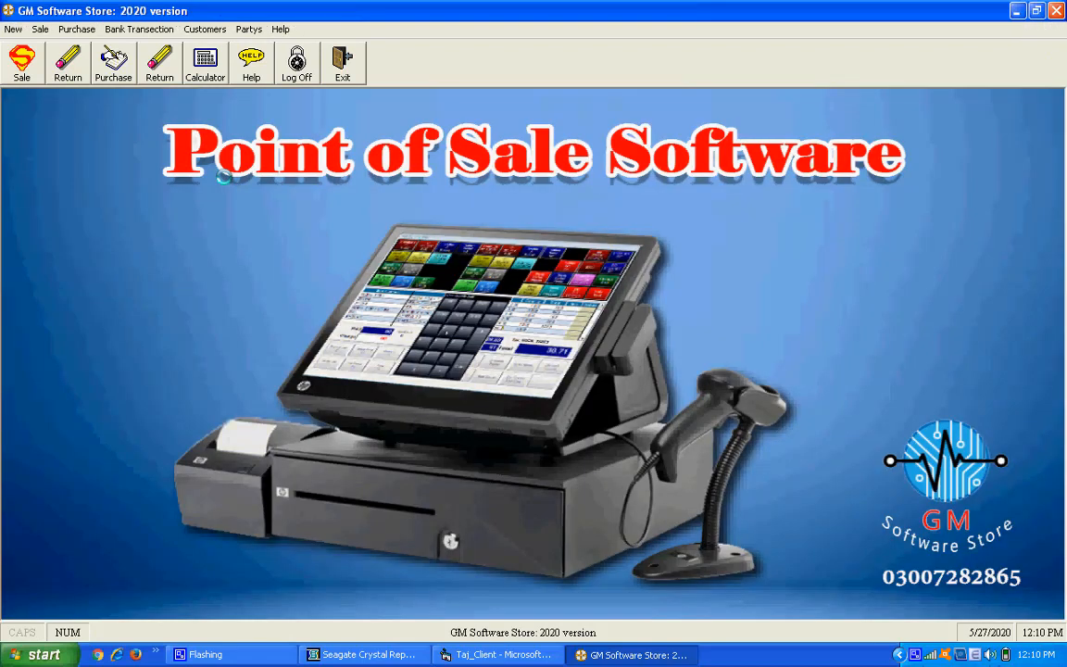
# - Add and save a new group named COMPUTER PARTS with the description "for computer" in the Group Identification form
pyautogui.click(13, 28)
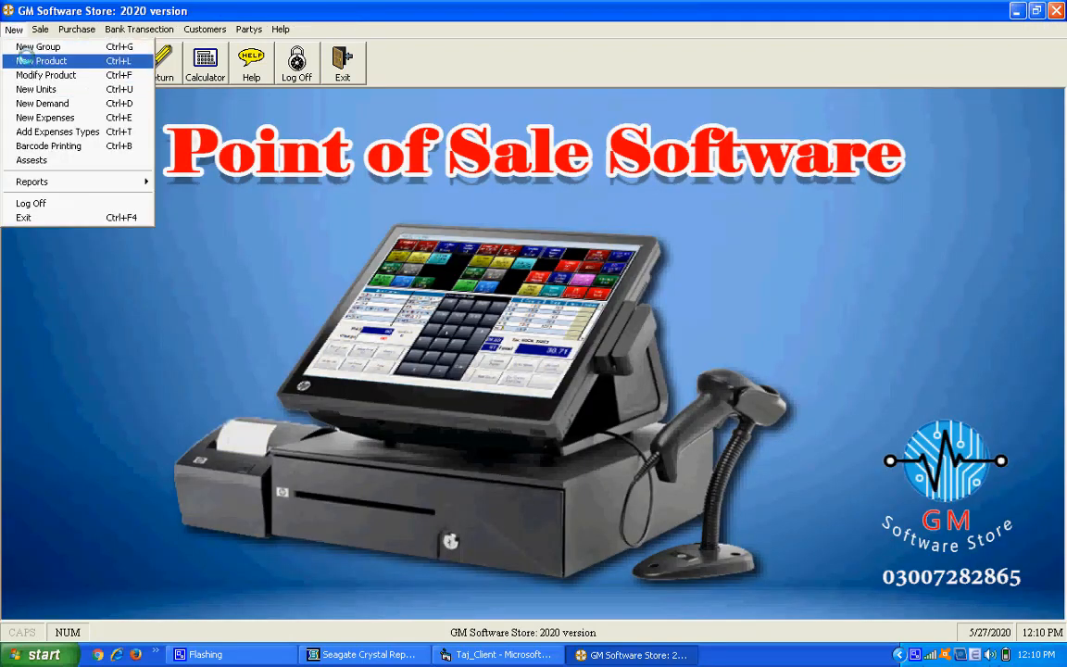
pyautogui.click(37, 47)
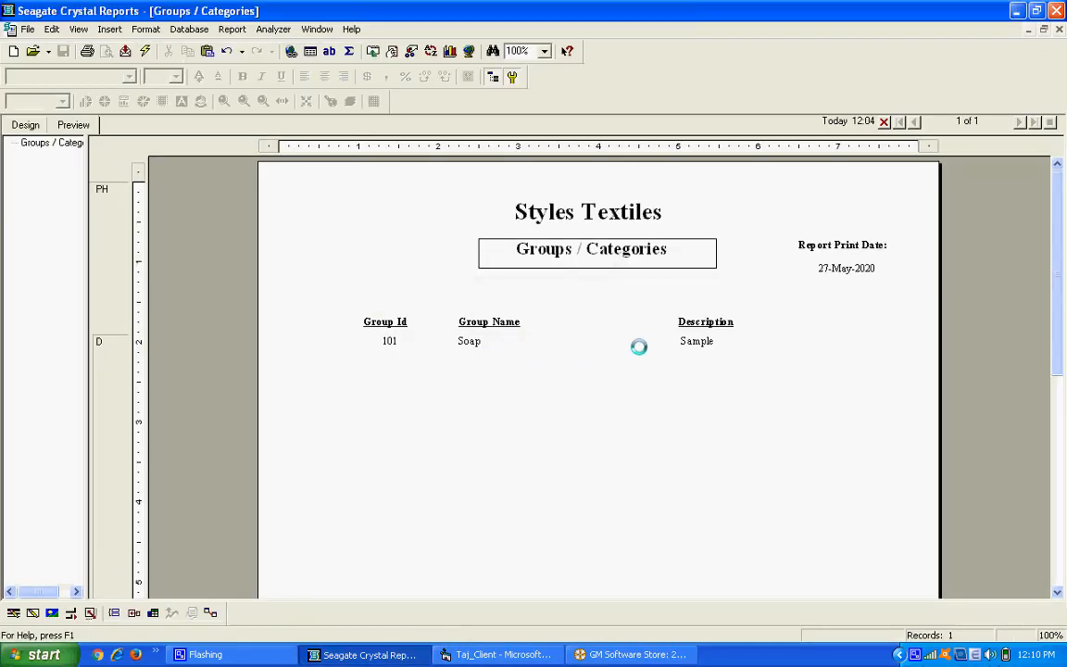
pyautogui.click(613, 655)
pyautogui.click(387, 360)
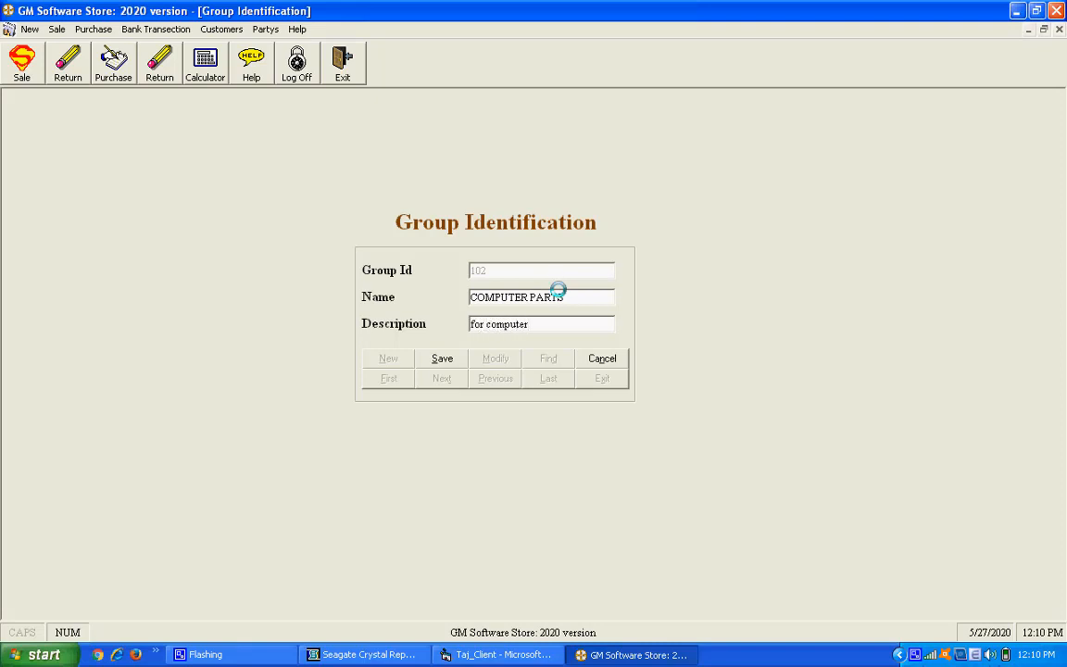
pyautogui.click(439, 359)
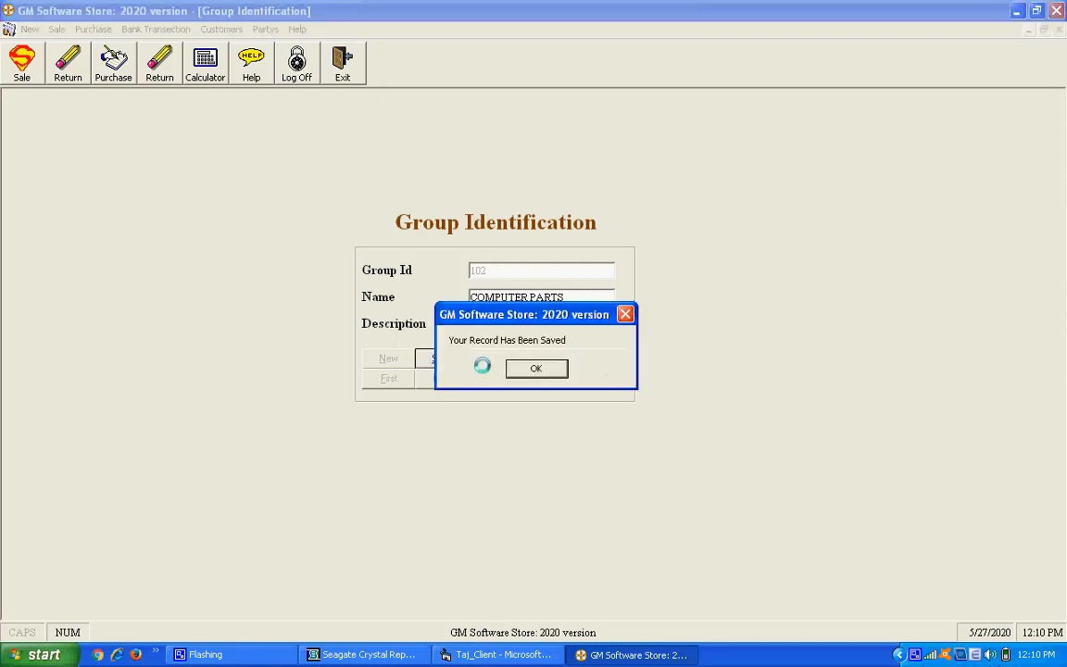
pyautogui.click(536, 367)
# - Switch back to Seagate Crystal Reports and refresh the Groups / Categories report data
pyautogui.click(361, 654)
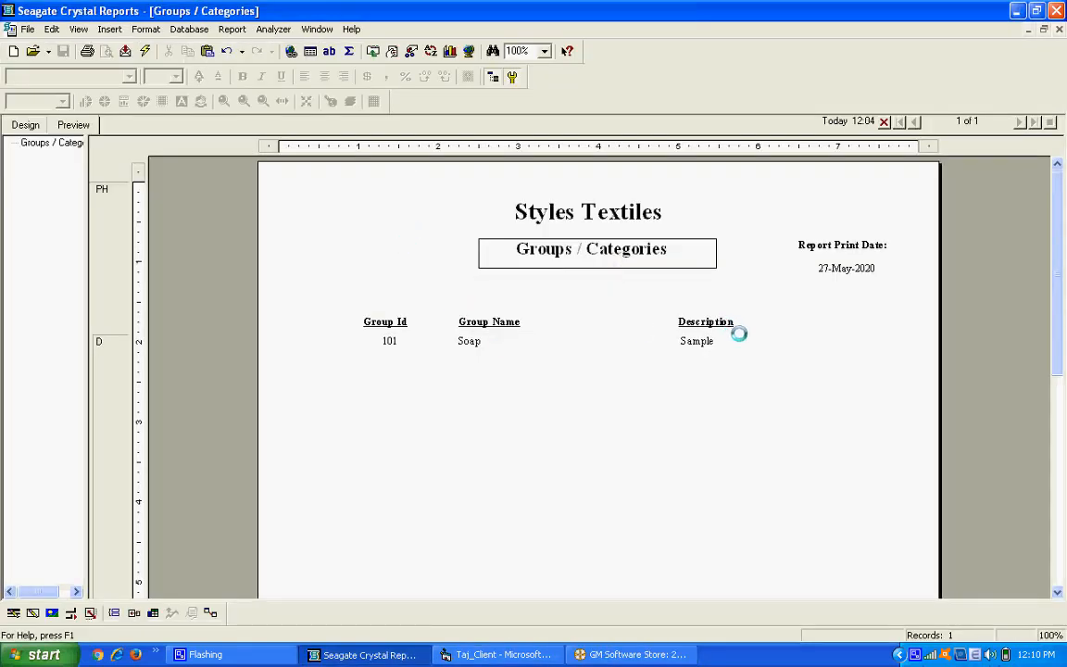
pyautogui.click(142, 52)
pyautogui.click(500, 352)
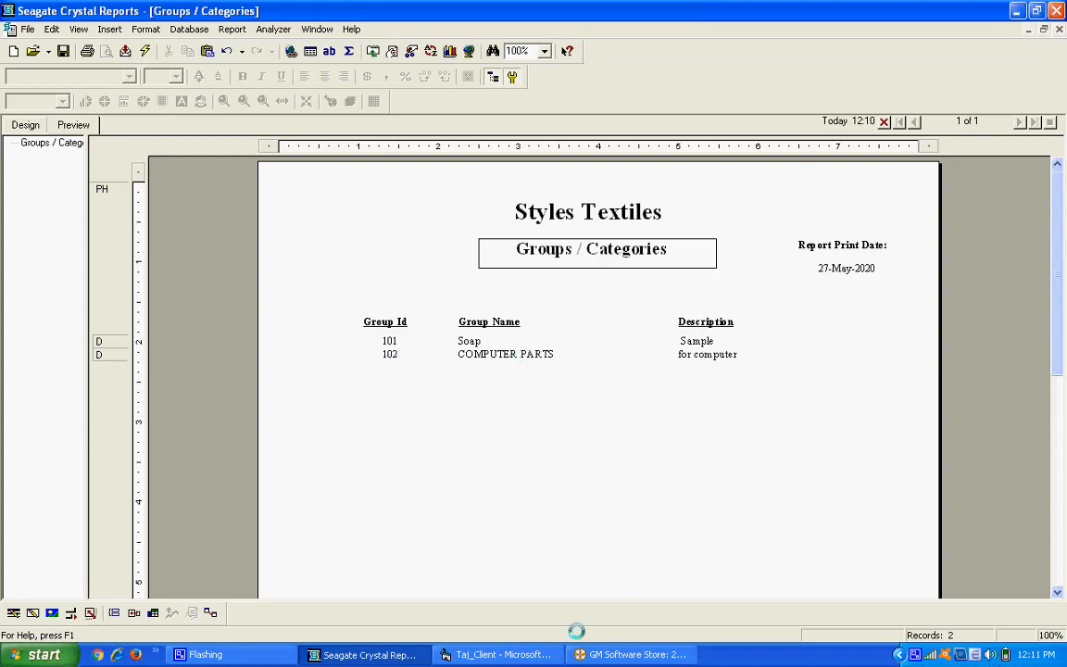
# - Open Notepad from the Windows accessories and maximize its window
pyautogui.click(37, 655)
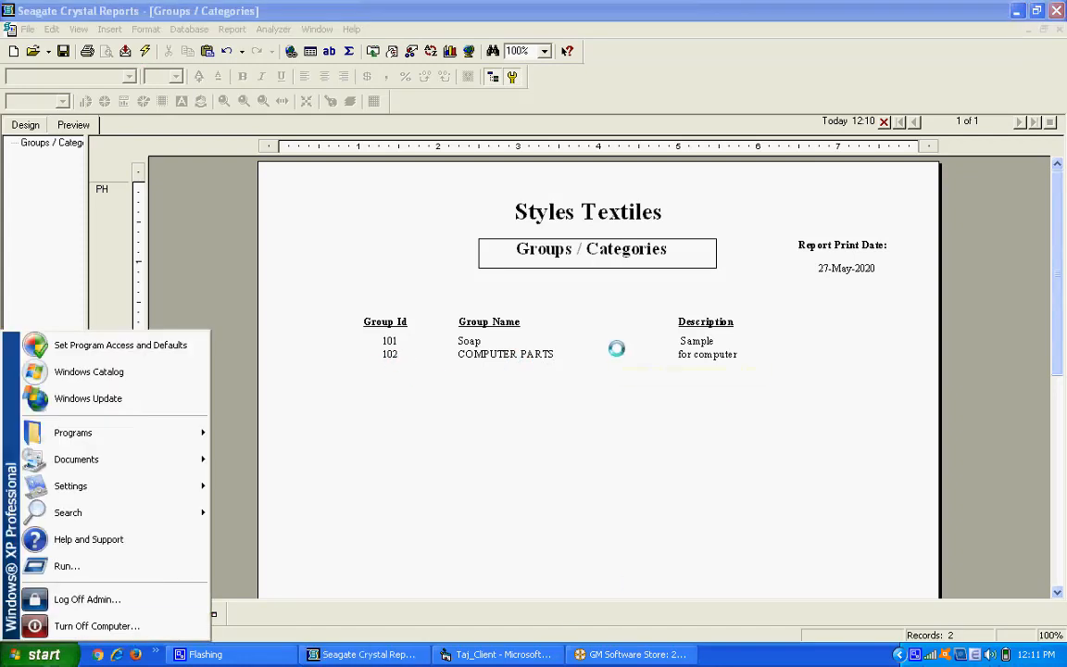
pyautogui.press('Up')
pyautogui.press('Up')
pyautogui.press('Up')
pyautogui.press('Up')
pyautogui.press('Up')
pyautogui.press('Up')
pyautogui.press('Up')
pyautogui.press('Up')
pyautogui.press('Right')
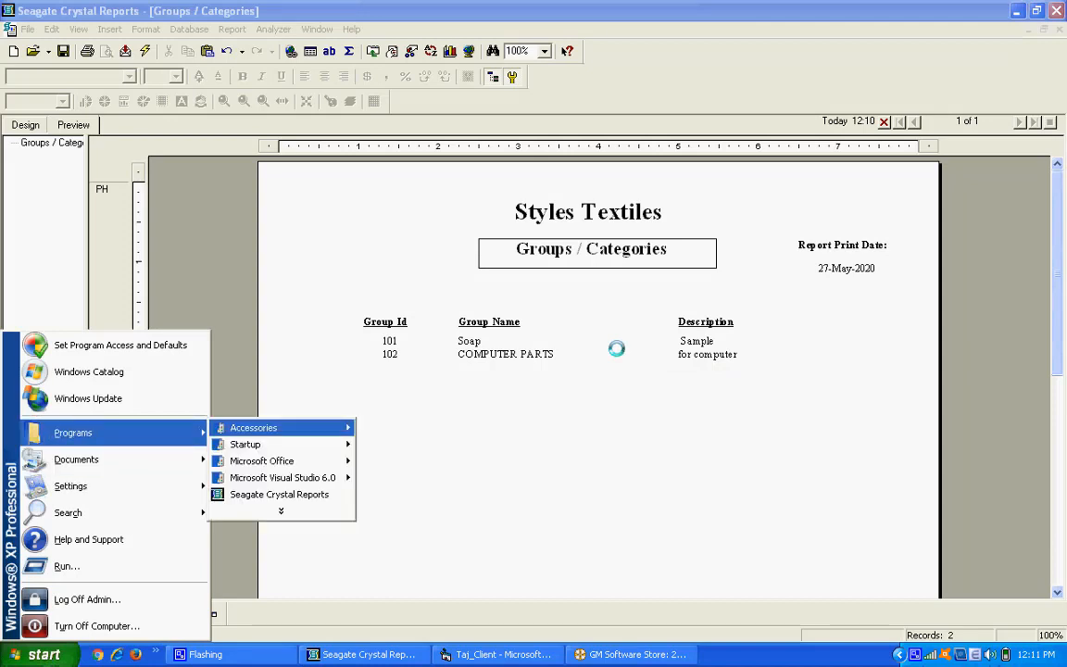
pyautogui.press('Right')
pyautogui.press('Down')
pyautogui.press('Down')
pyautogui.press('Return')
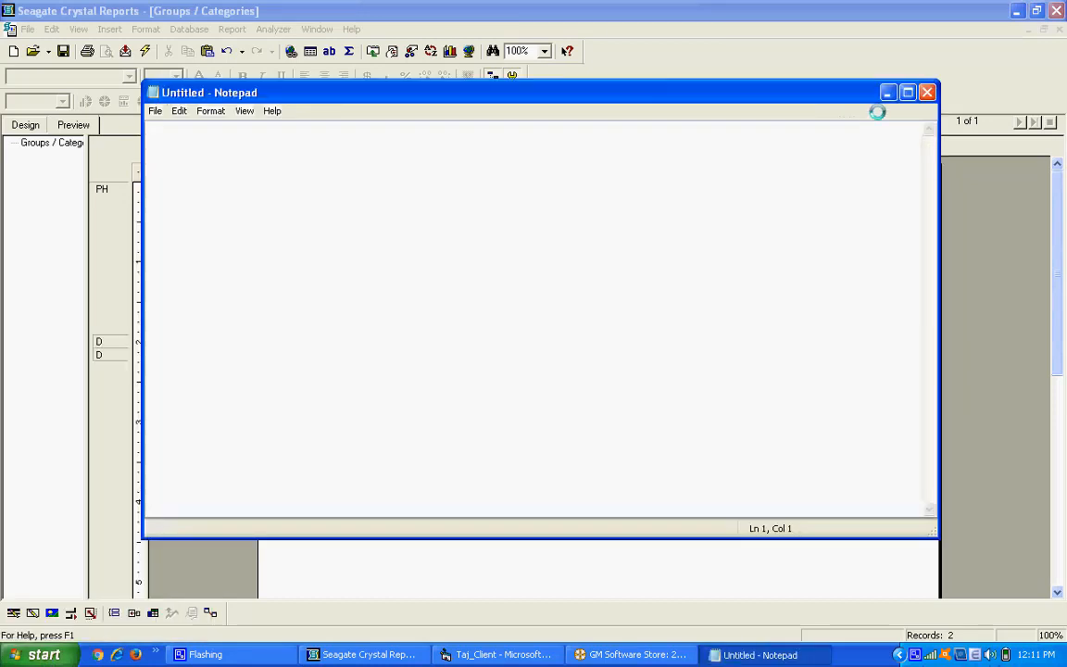
pyautogui.click(900, 89)
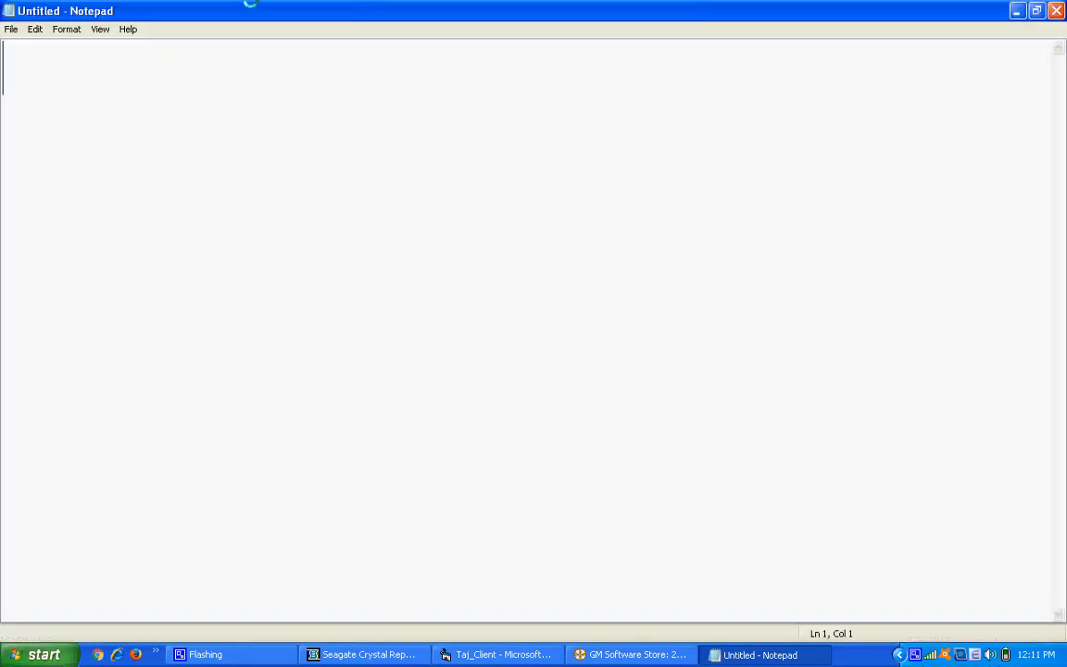
# - Apply the Lucida Console font in Regular style at size 48 to the Notepad text
pyautogui.click(67, 31)
pyautogui.click(80, 61)
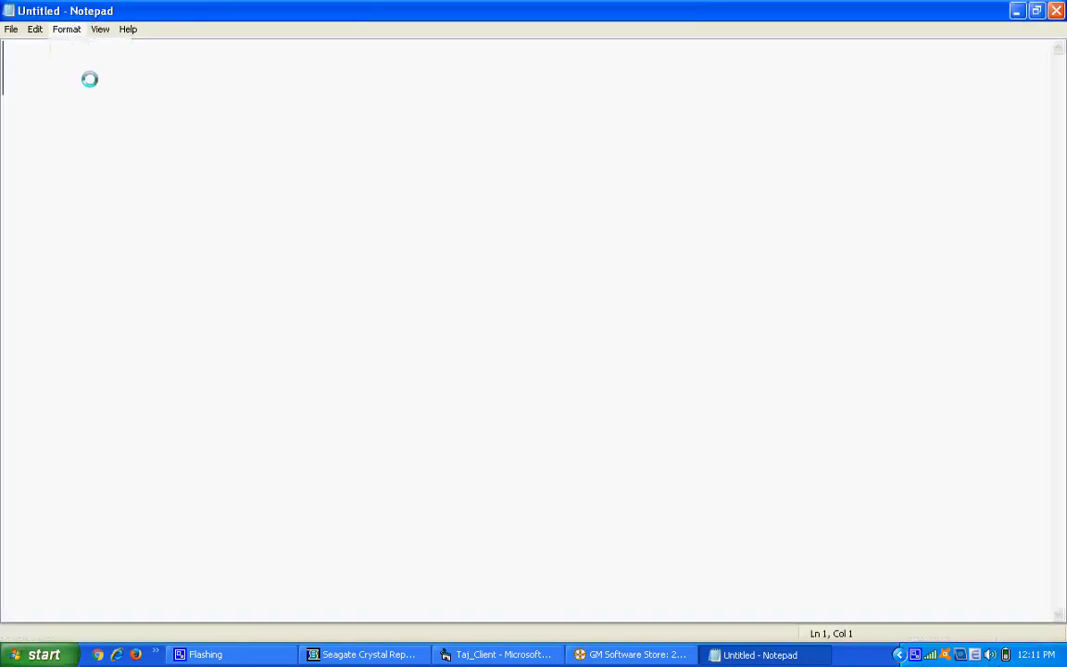
pyautogui.click(325, 167)
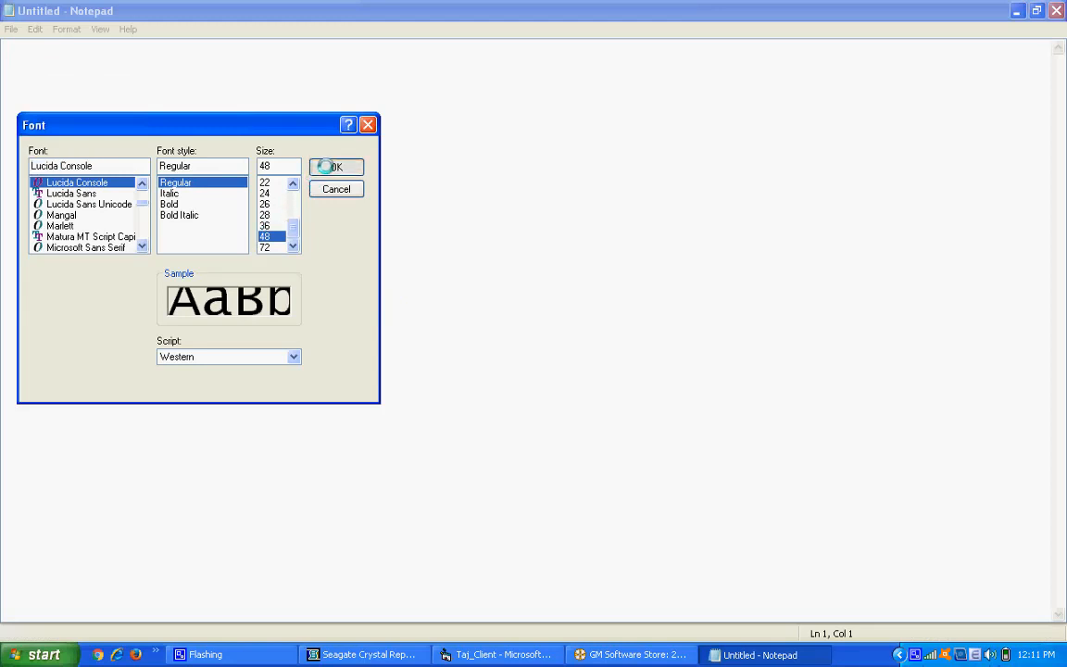
# - Write "Thanks. for watching" as the first line of the note
pyautogui.write('Thanks.')
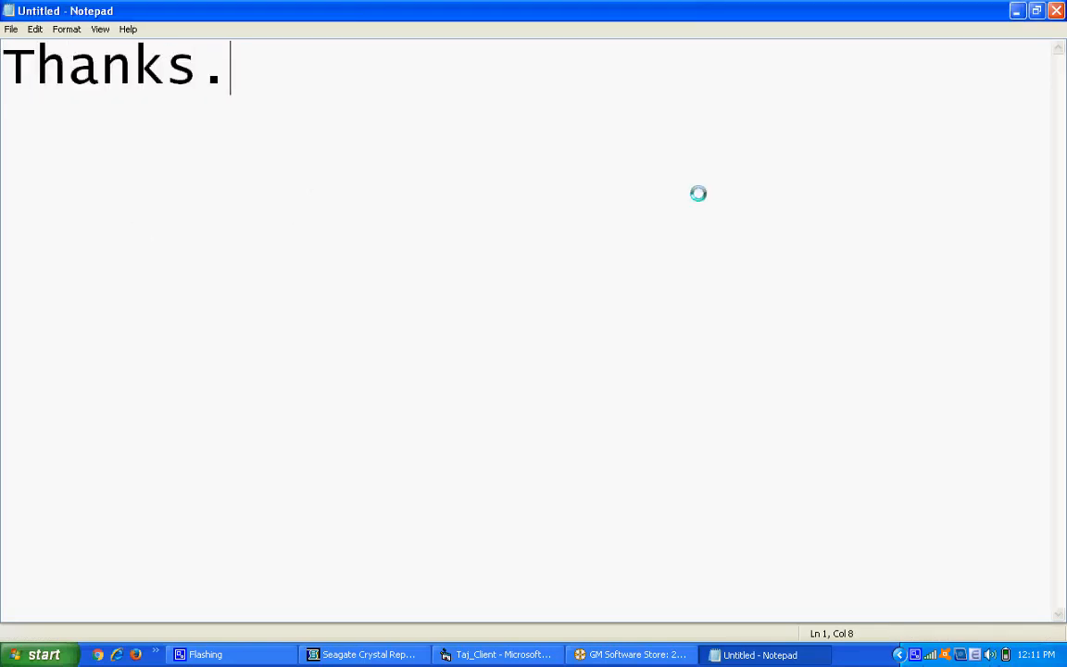
pyautogui.write(' for w')
pyautogui.press('BackSpace')
pyautogui.write('for ')
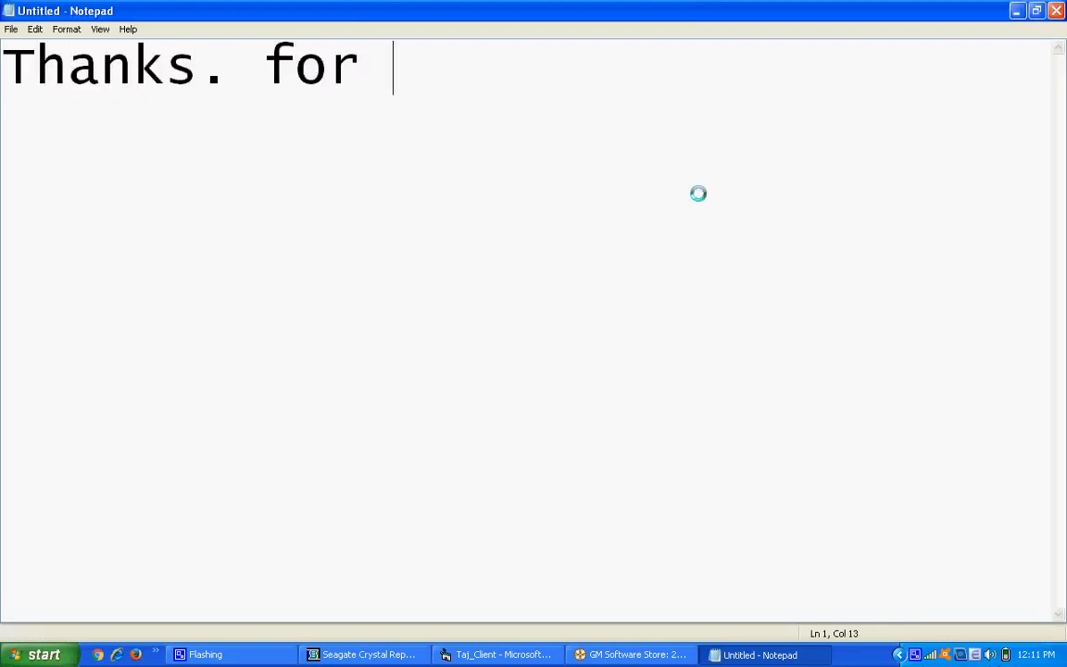
pyautogui.write('watchin')
pyautogui.press('Return')
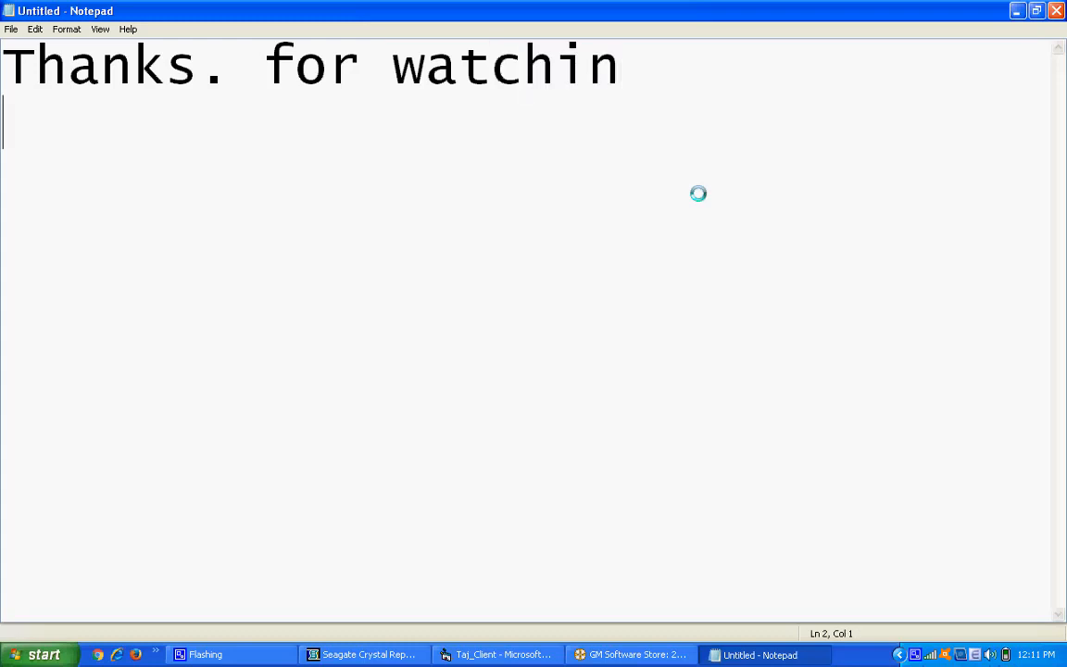
pyautogui.press('BackSpace')
pyautogui.press('BackSpace')
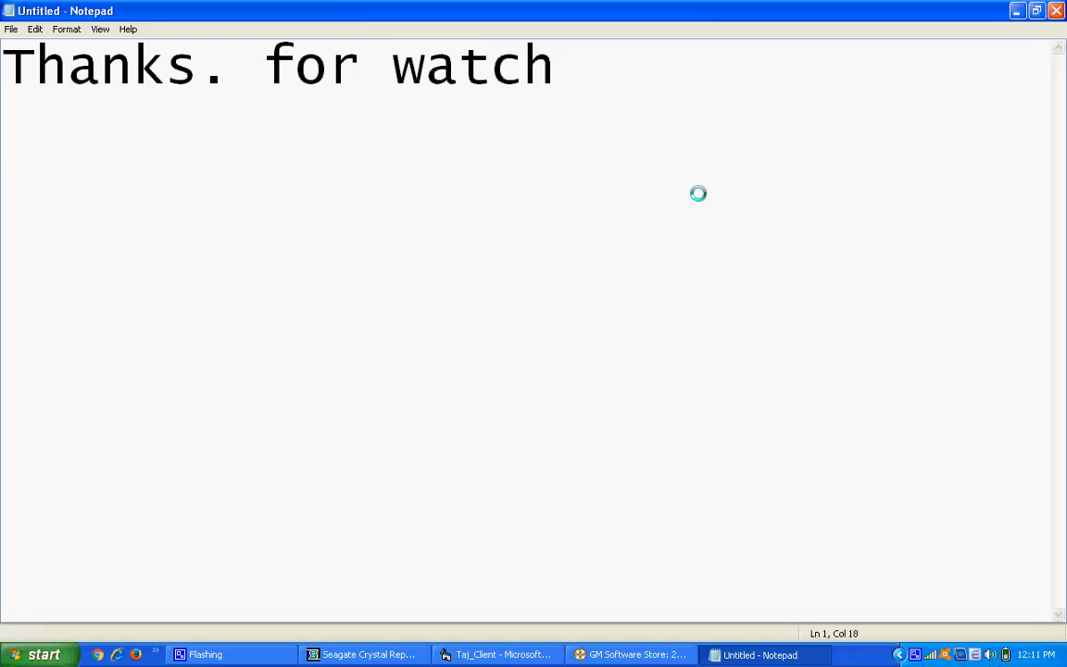
pyautogui.write('ing')
# - Continue the note with "please subscribe and" on the second line and "press th" on the third
pyautogui.press('Return')
pyautogui.write('pleas')
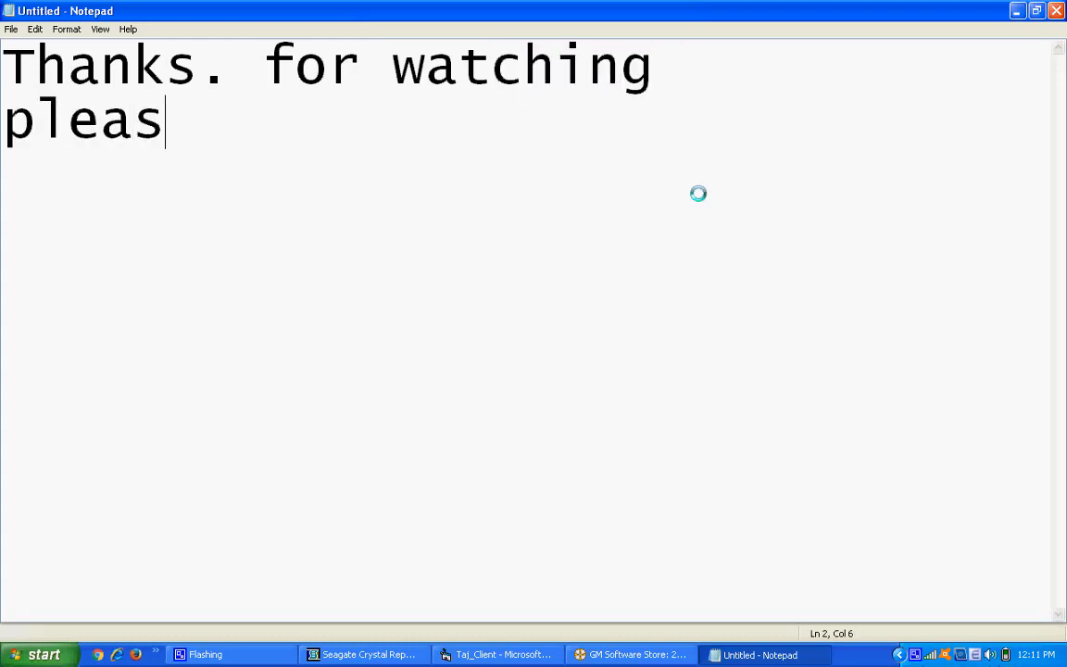
pyautogui.write('e seu')
pyautogui.press('BackSpace')
pyautogui.press('BackSpace')
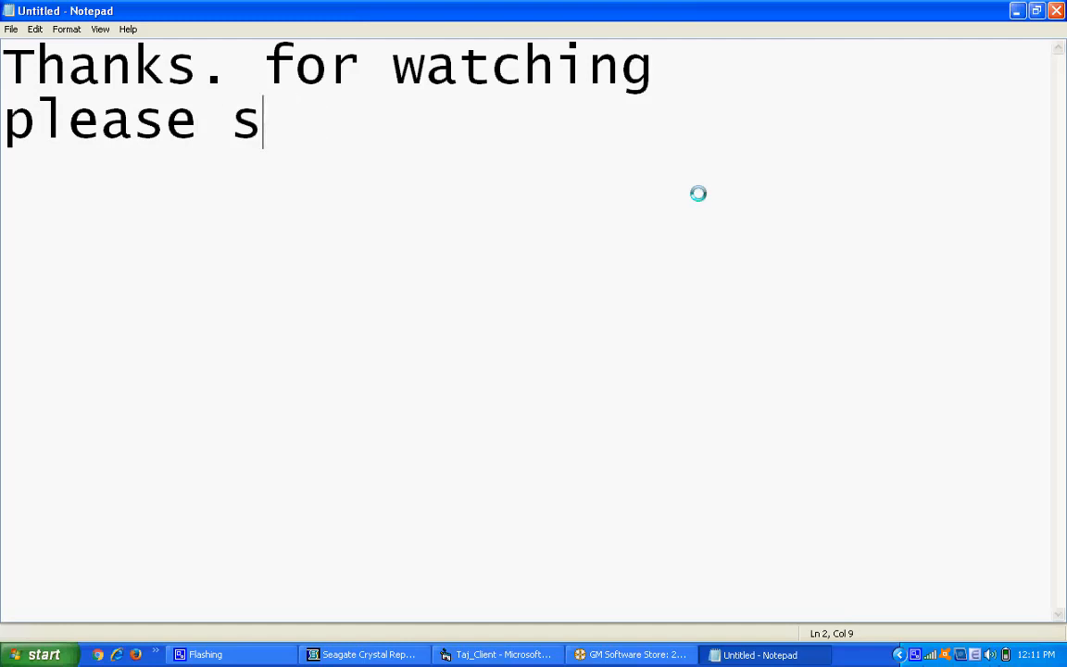
pyautogui.write('ubsc')
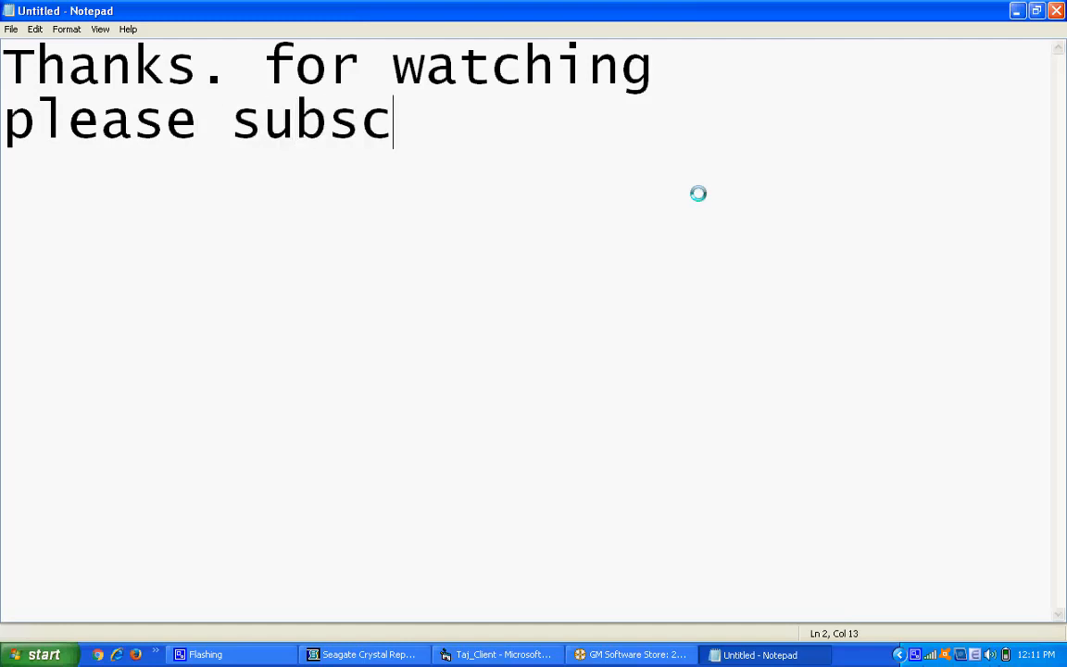
pyautogui.write('ribe and')
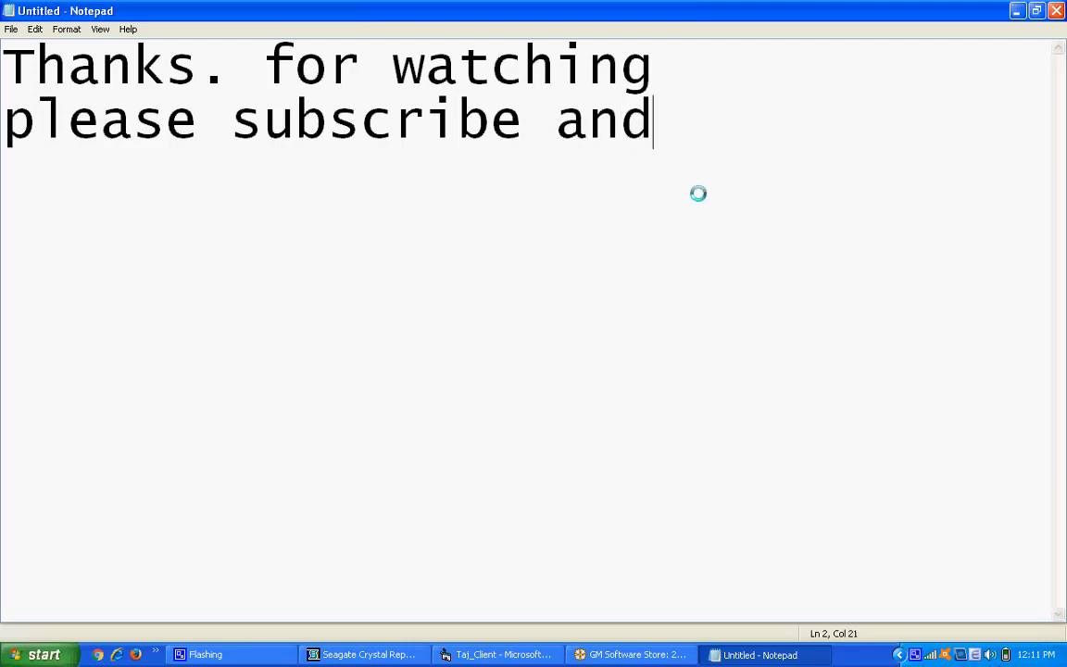
pyautogui.press('Return')
pyautogui.write('\\')
pyautogui.press('BackSpace')
pyautogui.write('press th')
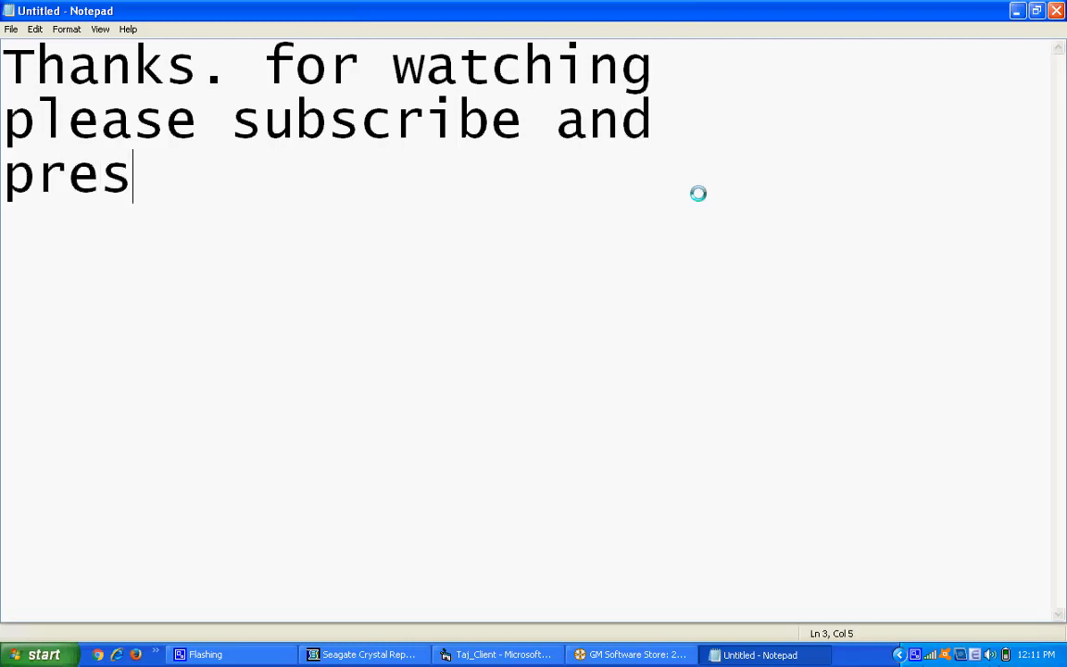